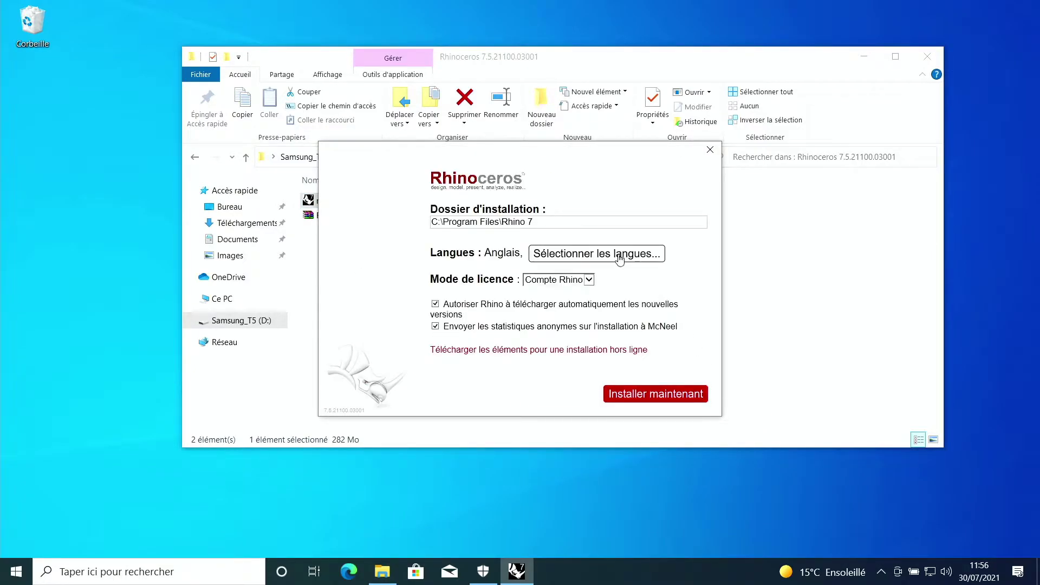
# Configure the Rhino 7 installation with French as the only language, Compte Rhino licensing and automatic downloads of new versions disabled
pyautogui.click(570, 260)
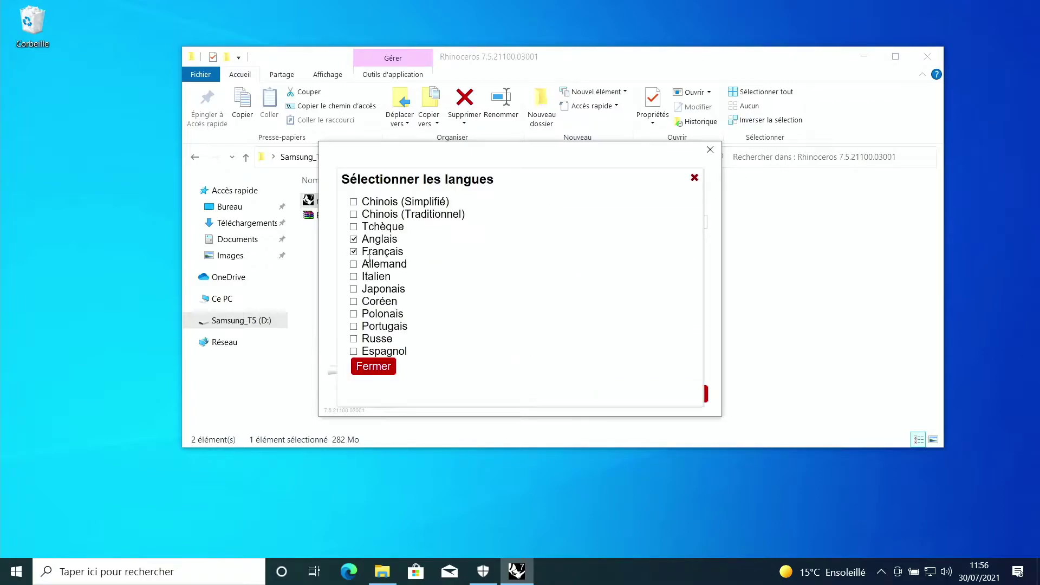
pyautogui.click(374, 367)
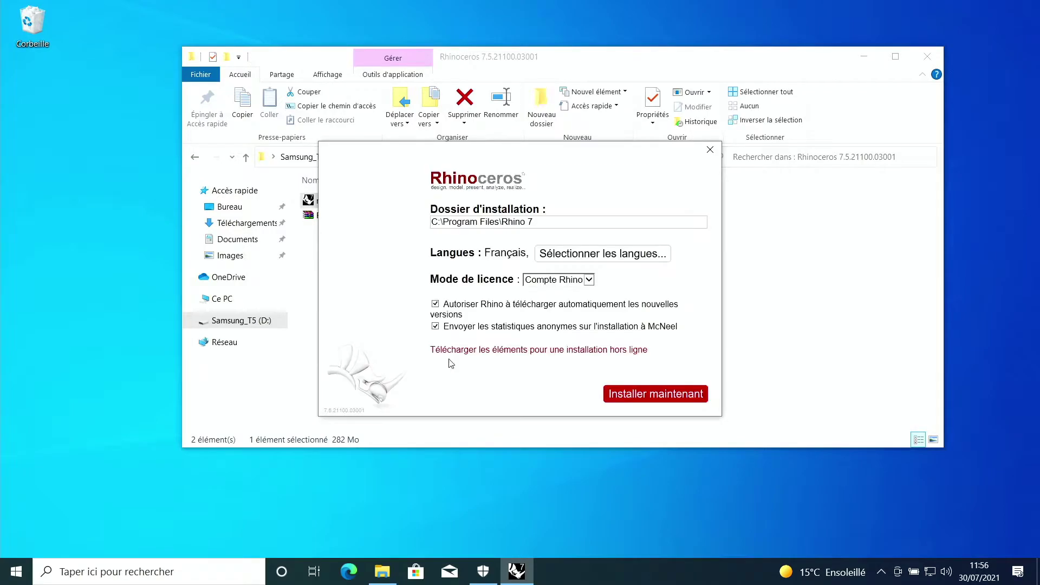
pyautogui.click(589, 281)
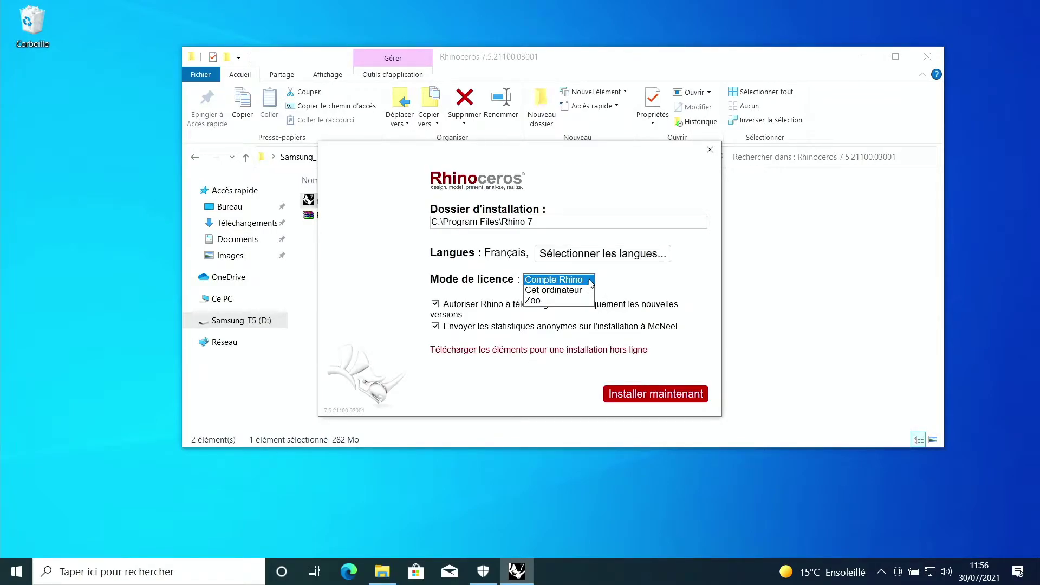
pyautogui.click(590, 281)
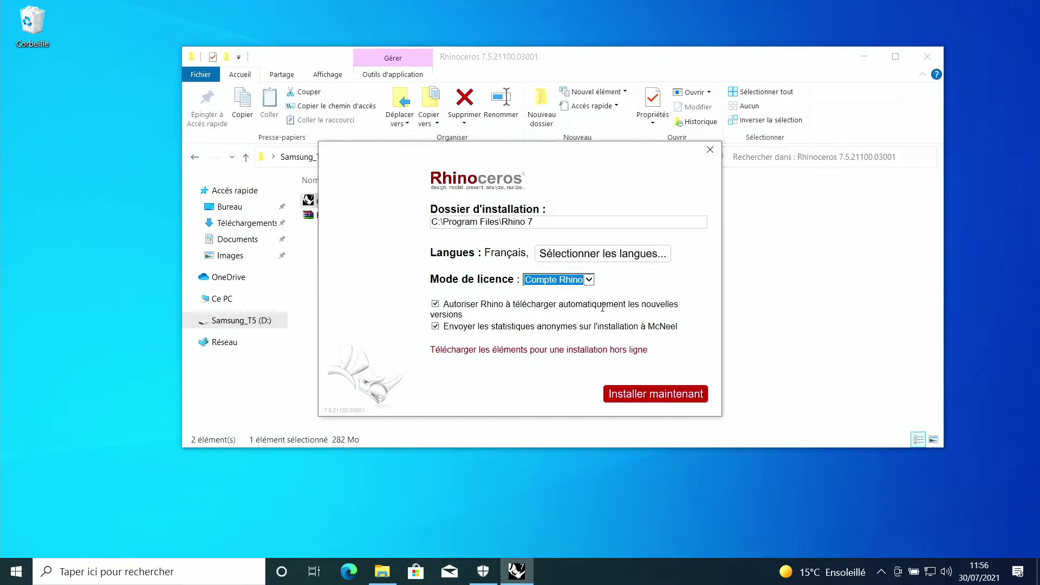
pyautogui.click(435, 305)
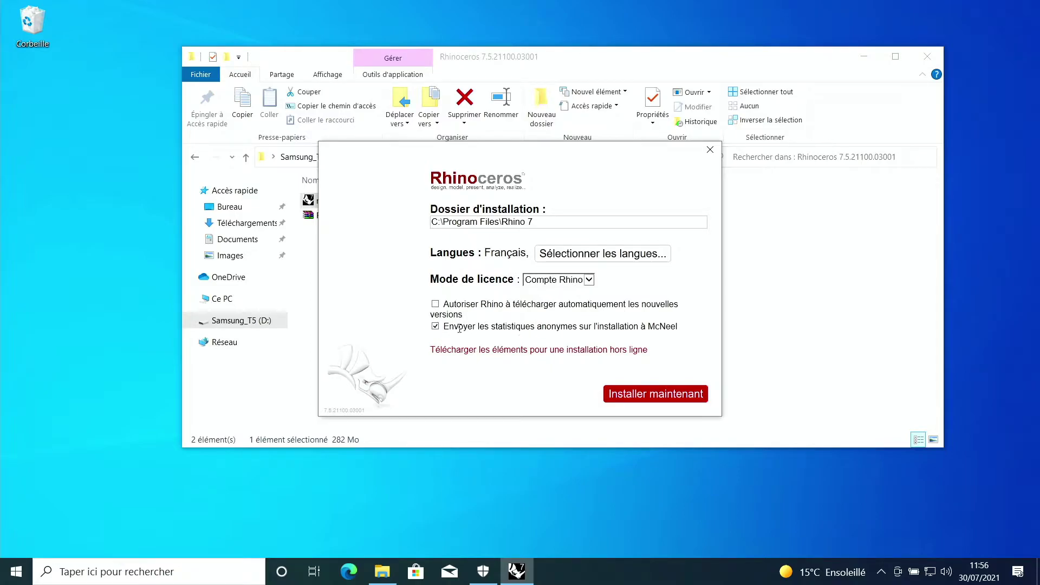
# Install Rhino 7 with administrator permission, restart the computer and resume the installation to complete it
pyautogui.click(656, 394)
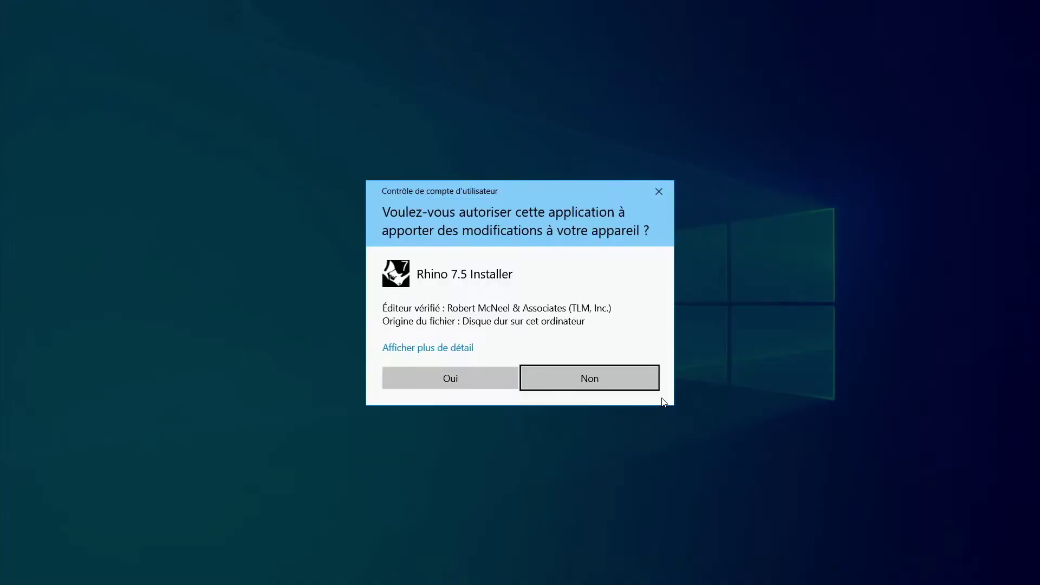
pyautogui.click(467, 382)
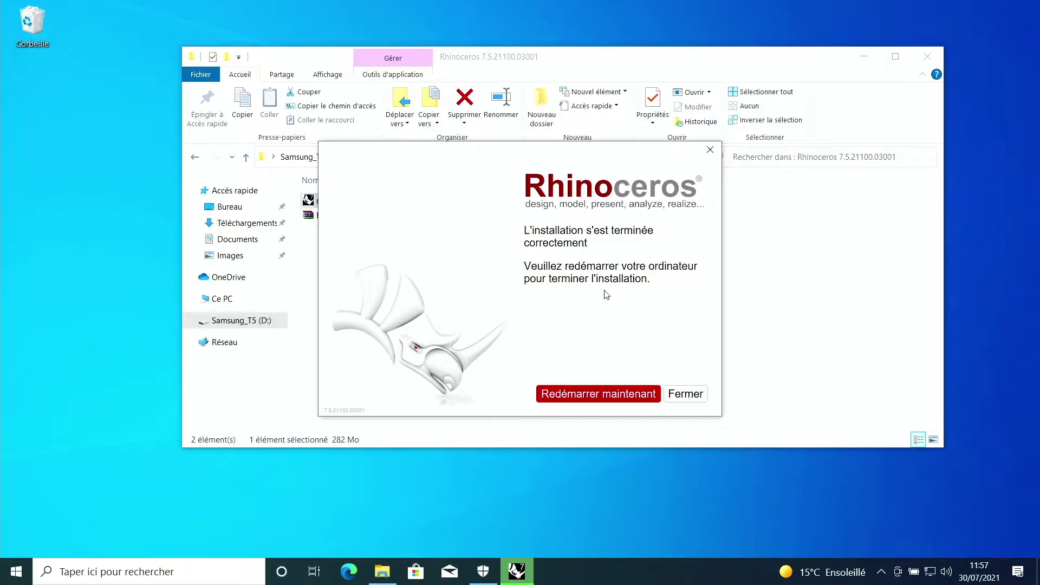
pyautogui.click(615, 396)
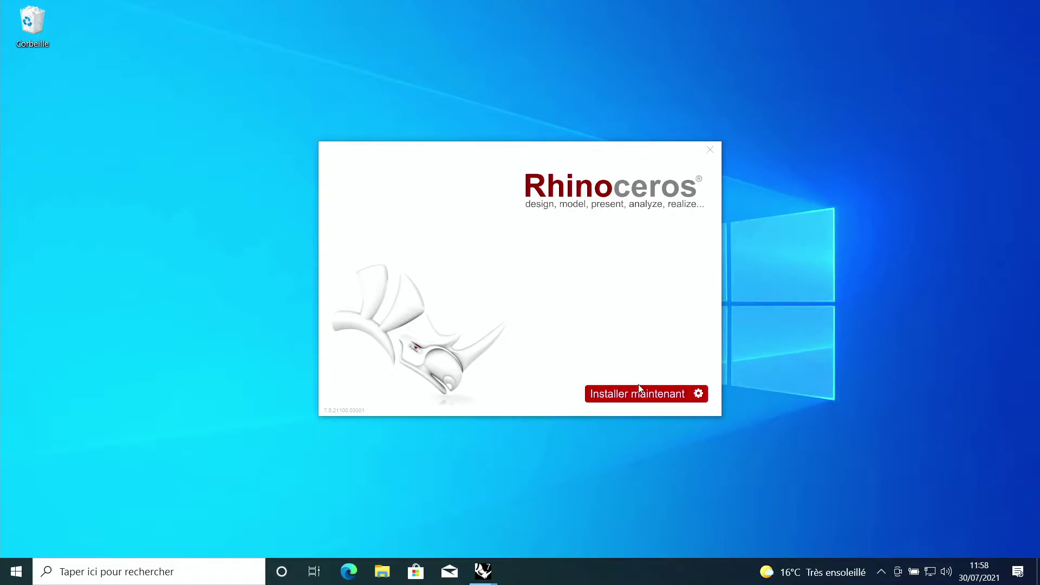
pyautogui.click(640, 398)
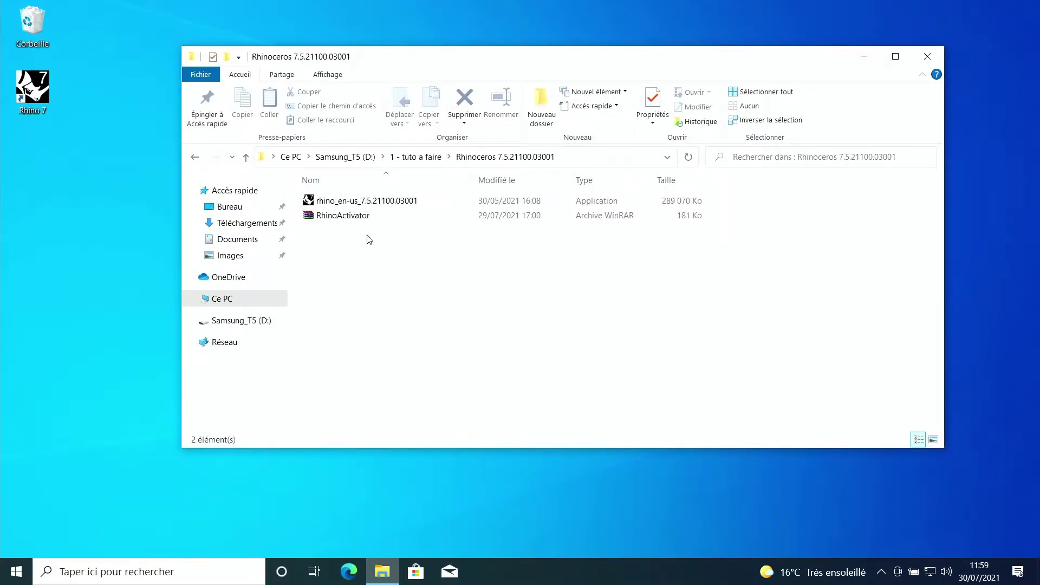
# Turn off real-time protection in the Windows Security virus and threat protection settings, authorising the change
pyautogui.click(320, 215)
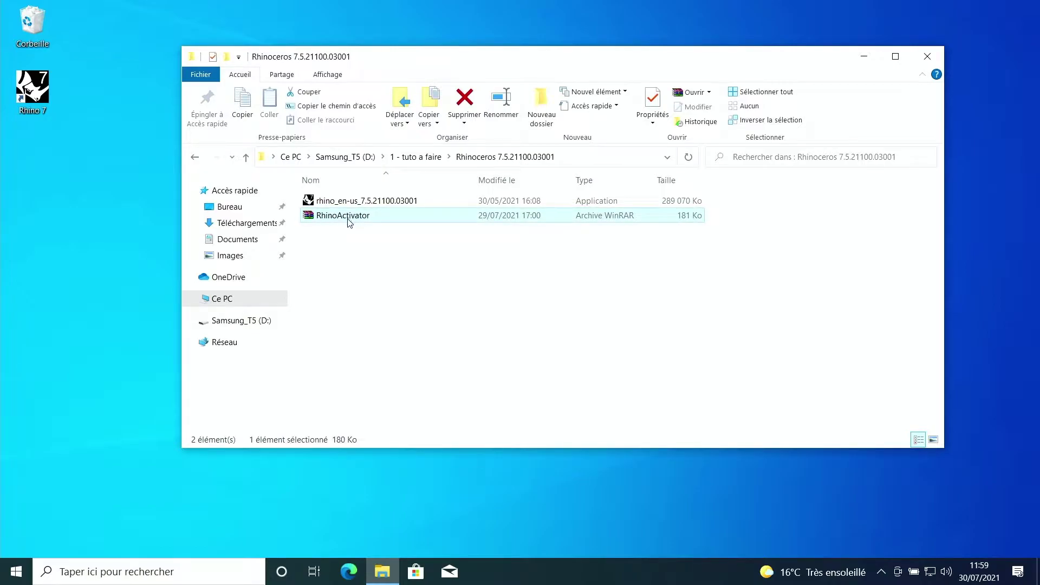
pyautogui.click(16, 571)
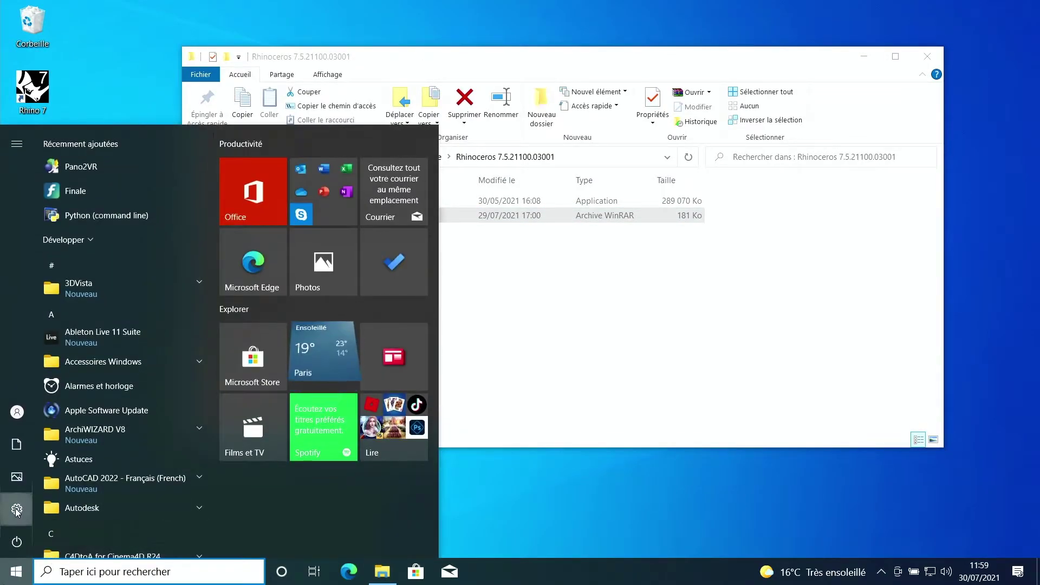
pyautogui.click(16, 510)
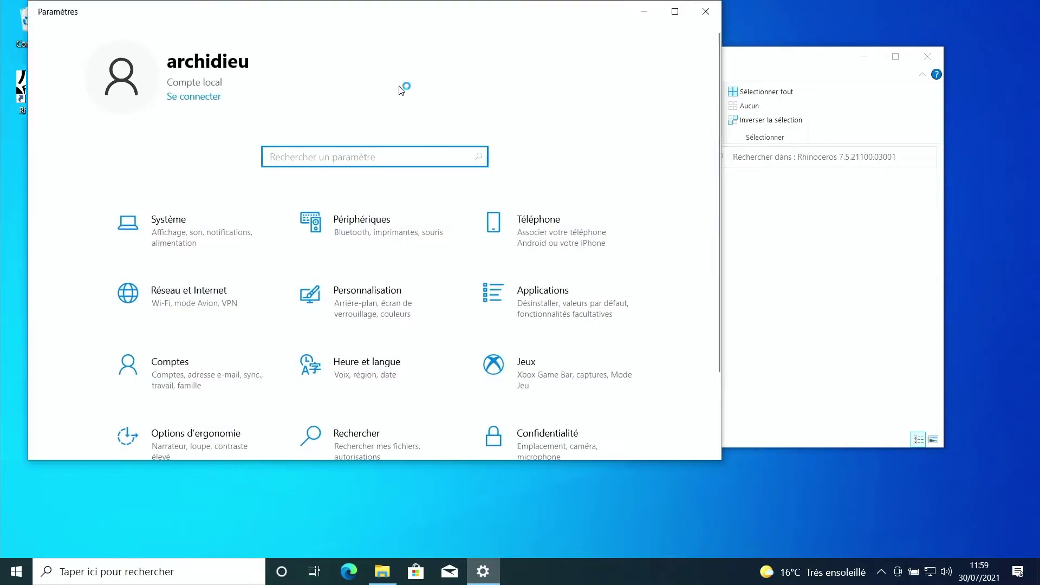
pyautogui.scroll(-2, 441, 304)
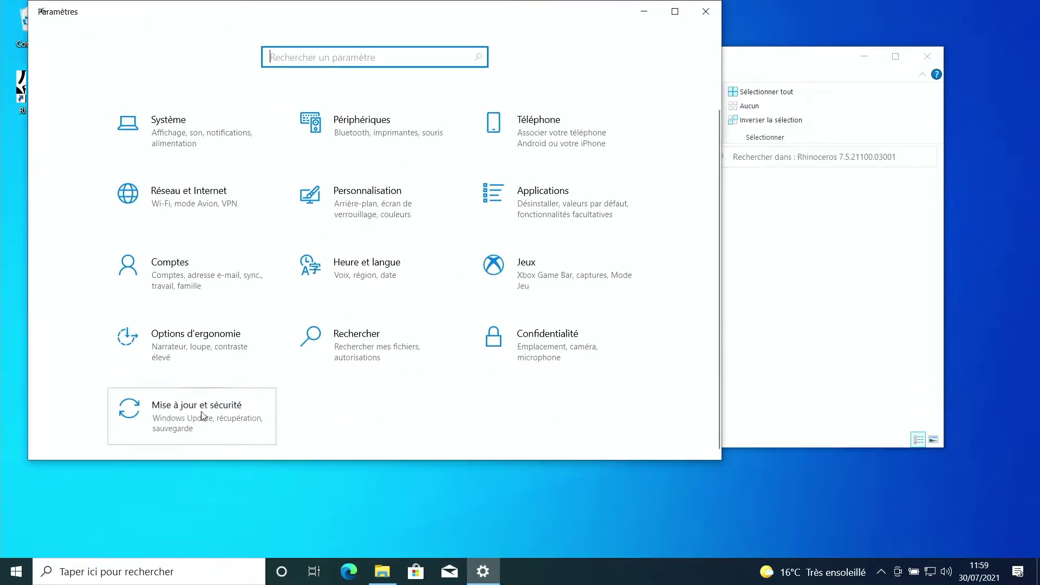
pyautogui.click(202, 416)
pyautogui.click(122, 224)
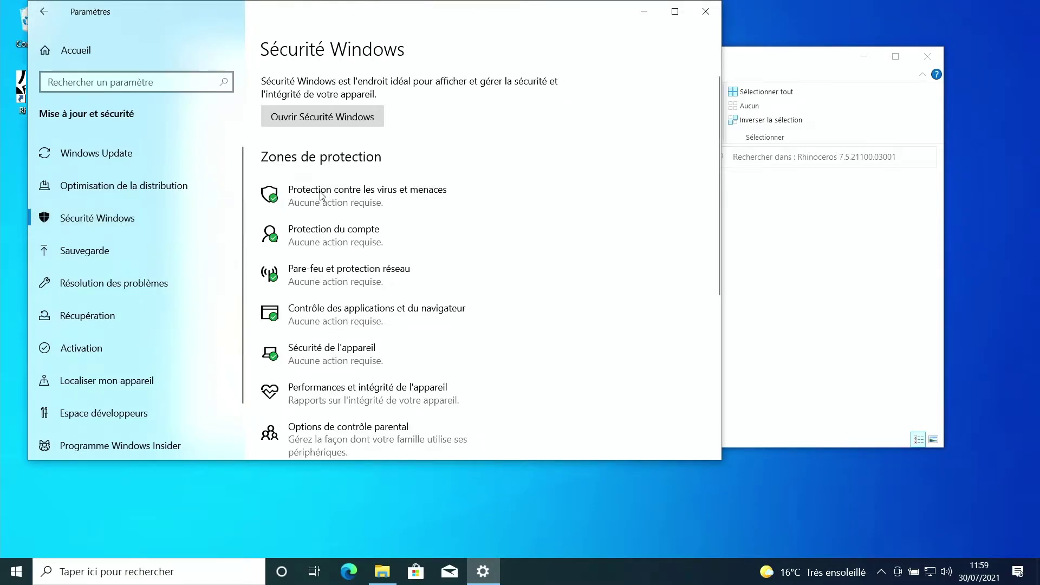
pyautogui.click(322, 192)
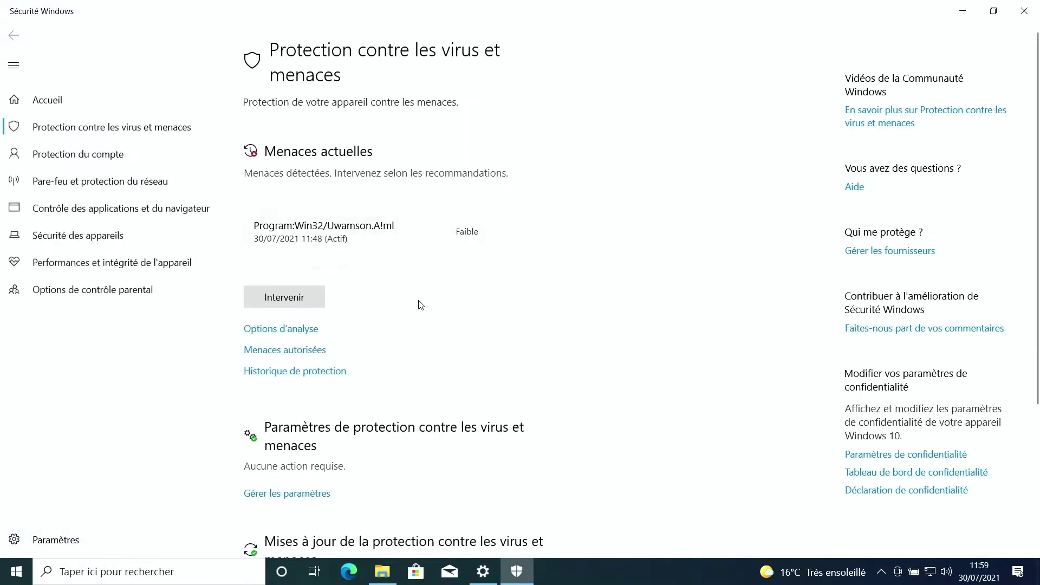
pyautogui.click(301, 481)
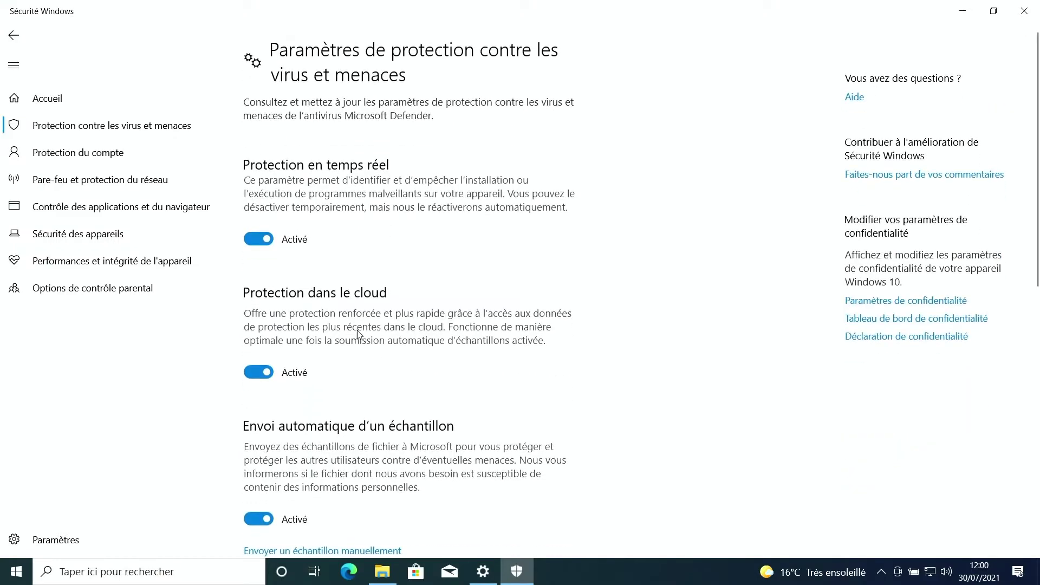
pyautogui.click(259, 239)
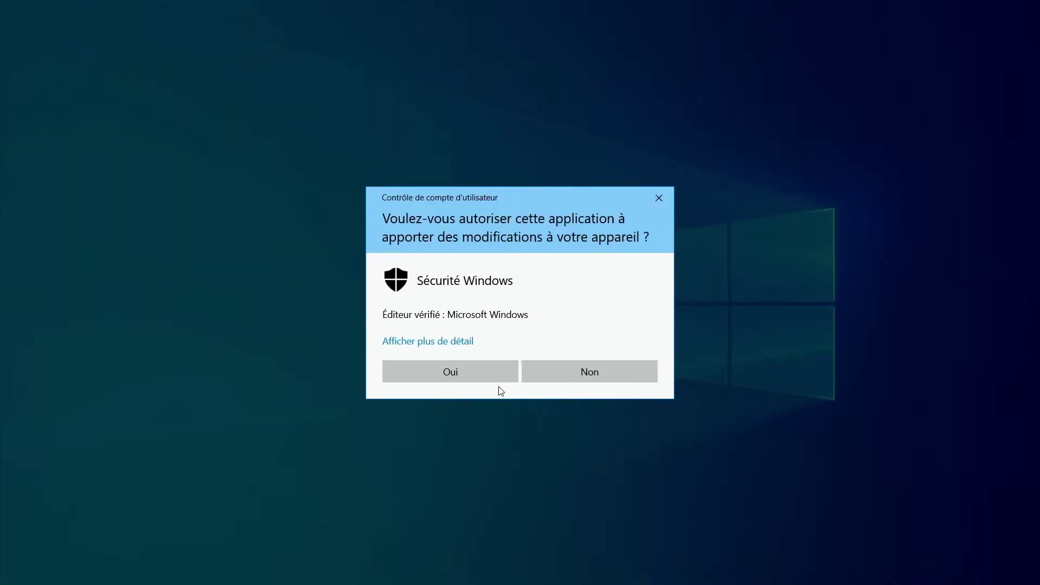
pyautogui.click(497, 379)
pyautogui.click(963, 11)
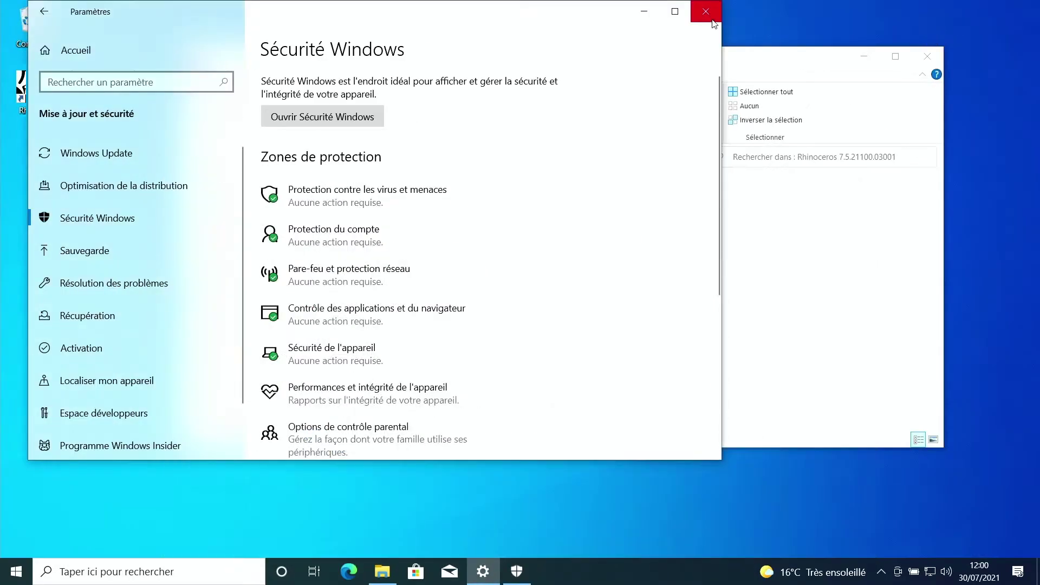
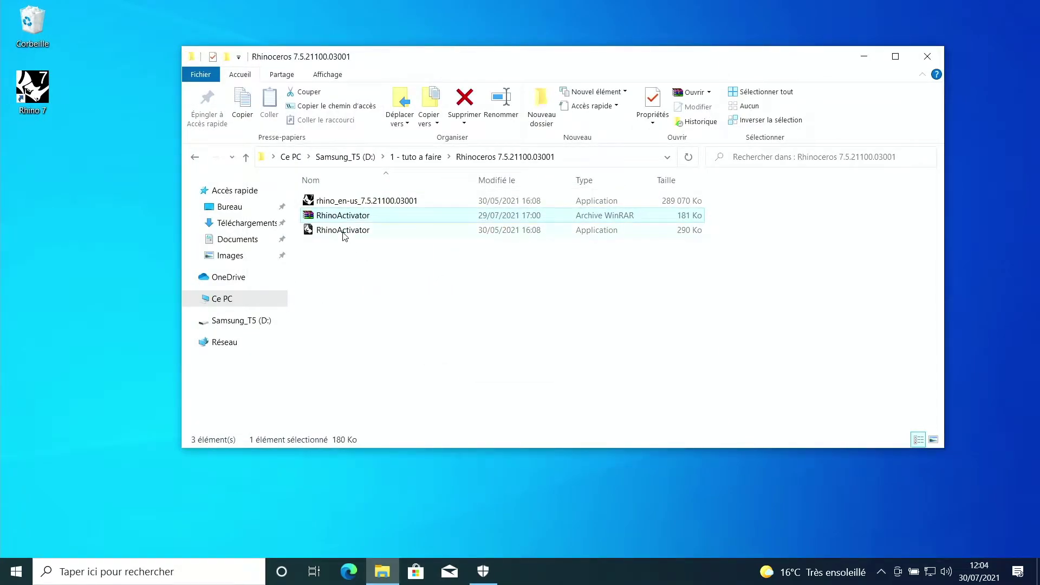
# Run the extracted RhinoActivator application as administrator, apply the activation to Rhinoceros 7 and close it
pyautogui.click(343, 232)
pyautogui.rightClick(359, 236)
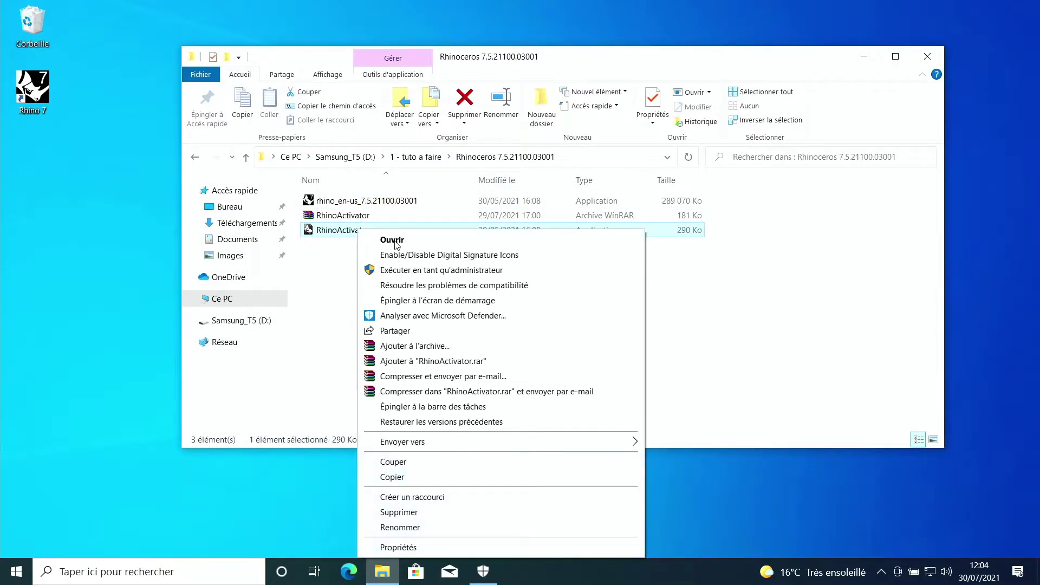
pyautogui.click(439, 278)
pyautogui.click(486, 382)
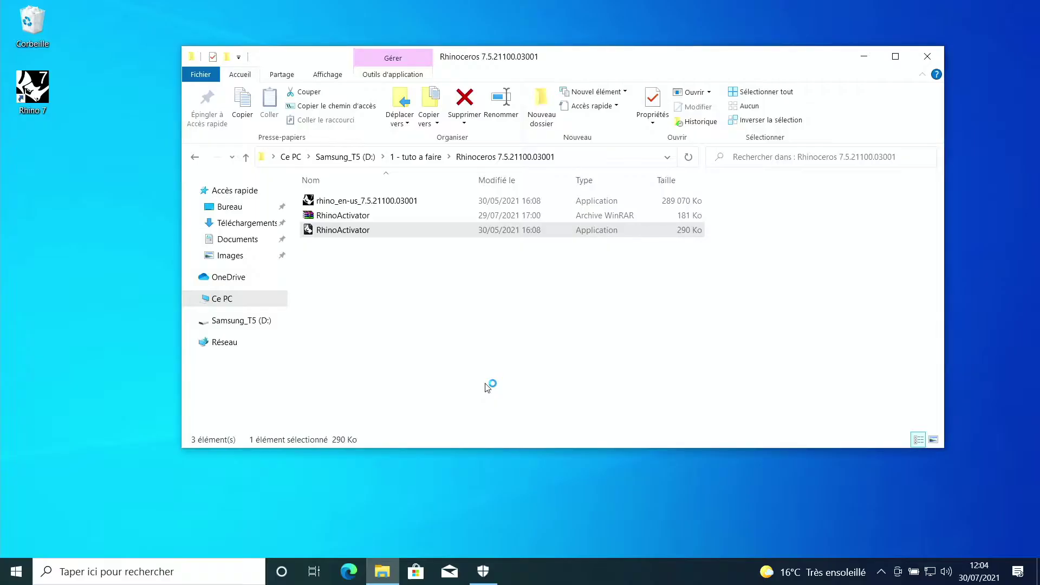
pyautogui.click(203, 115)
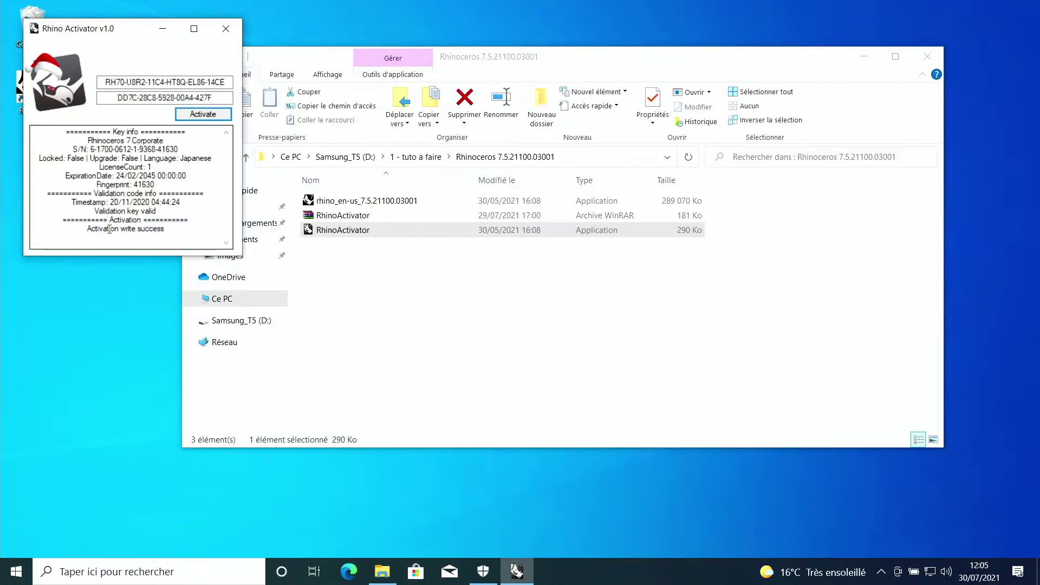
pyautogui.moveTo(109, 229); pyautogui.dragTo(171, 229)
pyautogui.click(163, 230)
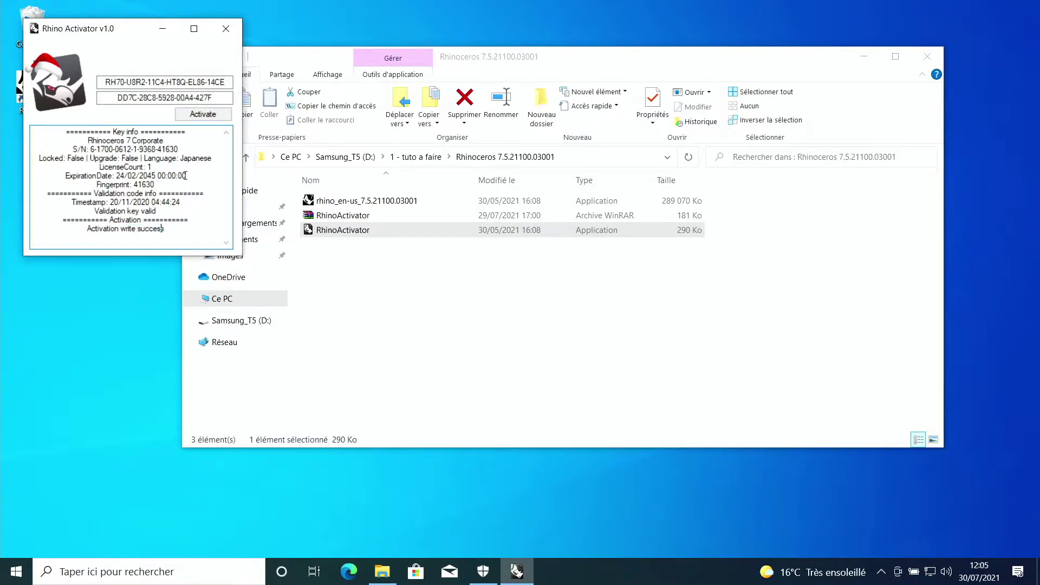
pyautogui.click(227, 29)
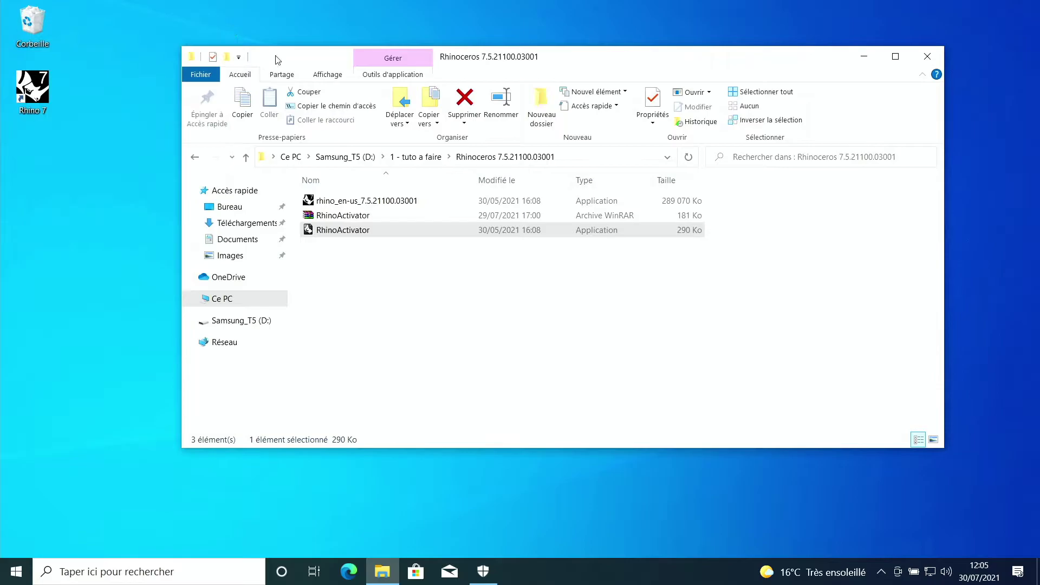
# Permanently delete the RhinoActivator application file from the Rhinoceros 7.5.21100.03001 folder, keeping the archive
pyautogui.click(483, 573)
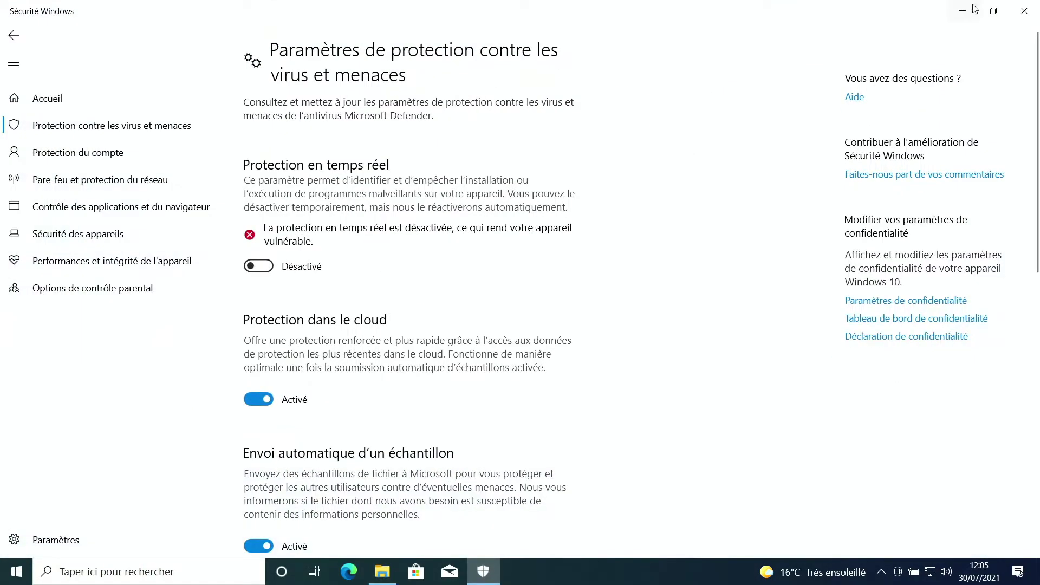
pyautogui.click(974, 9)
pyautogui.click(475, 122)
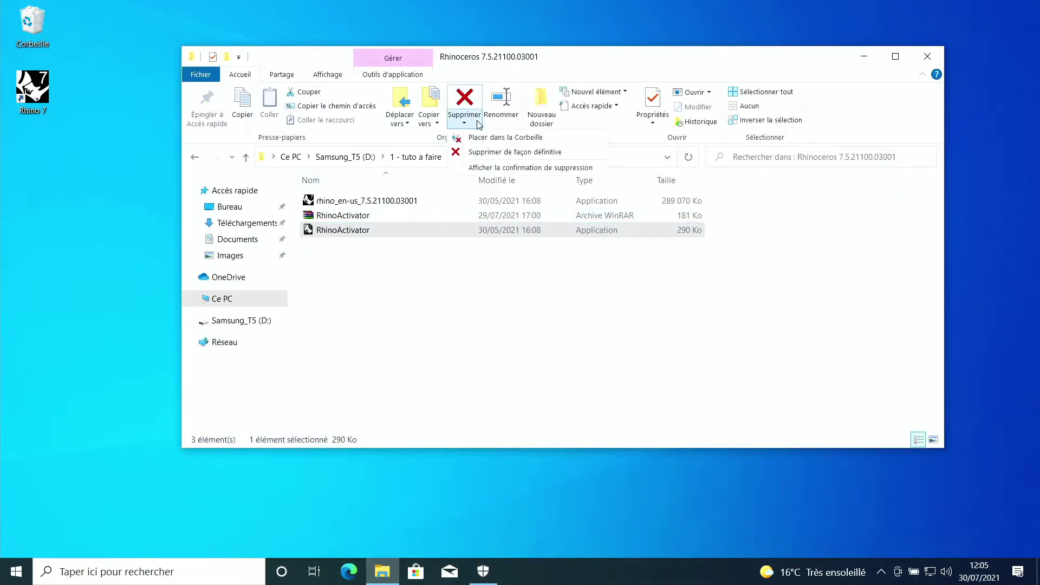
pyautogui.click(487, 152)
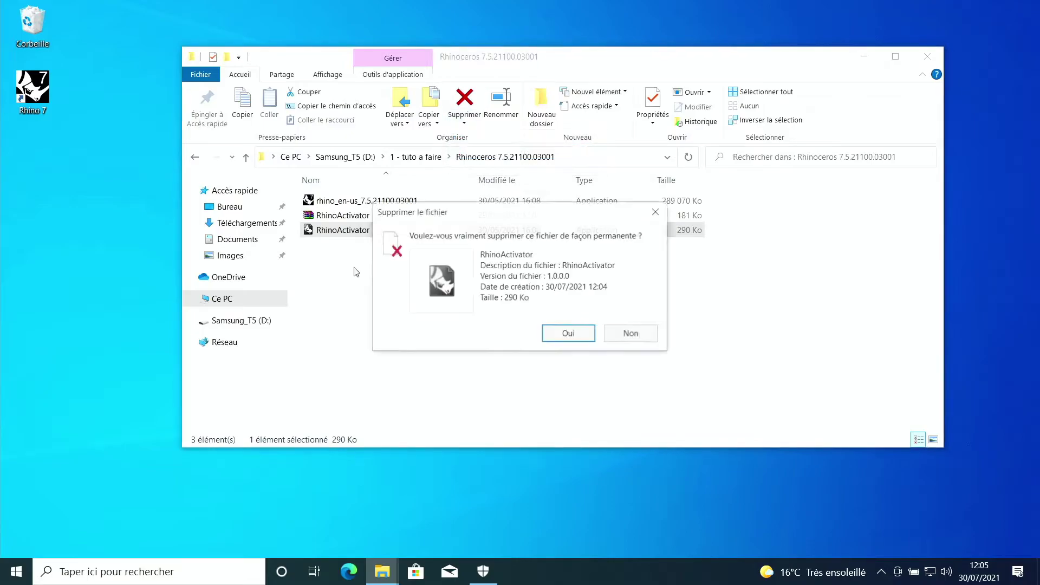
pyautogui.click(568, 334)
pyautogui.click(334, 217)
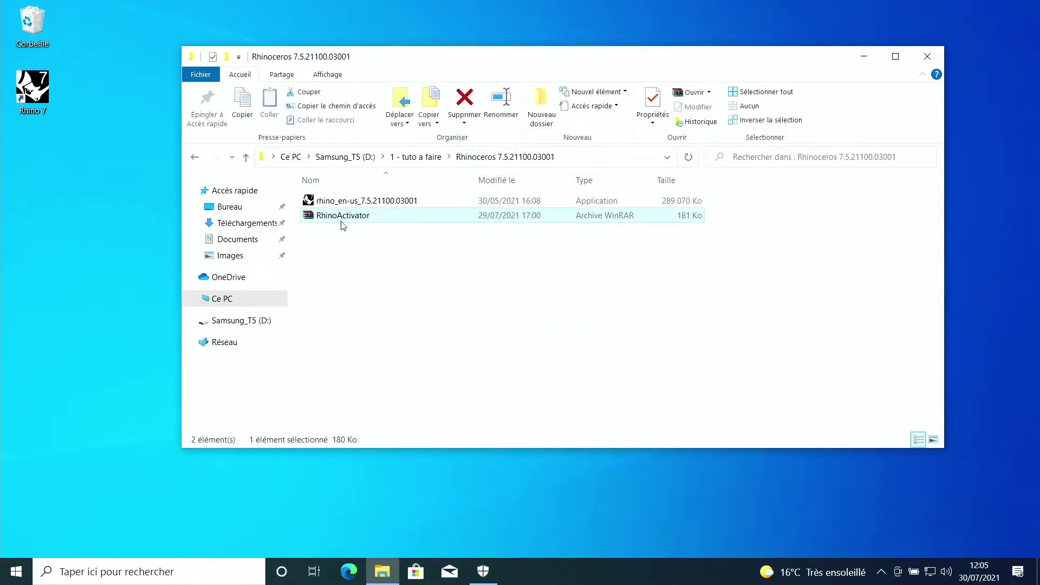
pyautogui.click(506, 432)
# Turn real-time protection back on in Windows Security and minimise its window
pyautogui.click(483, 571)
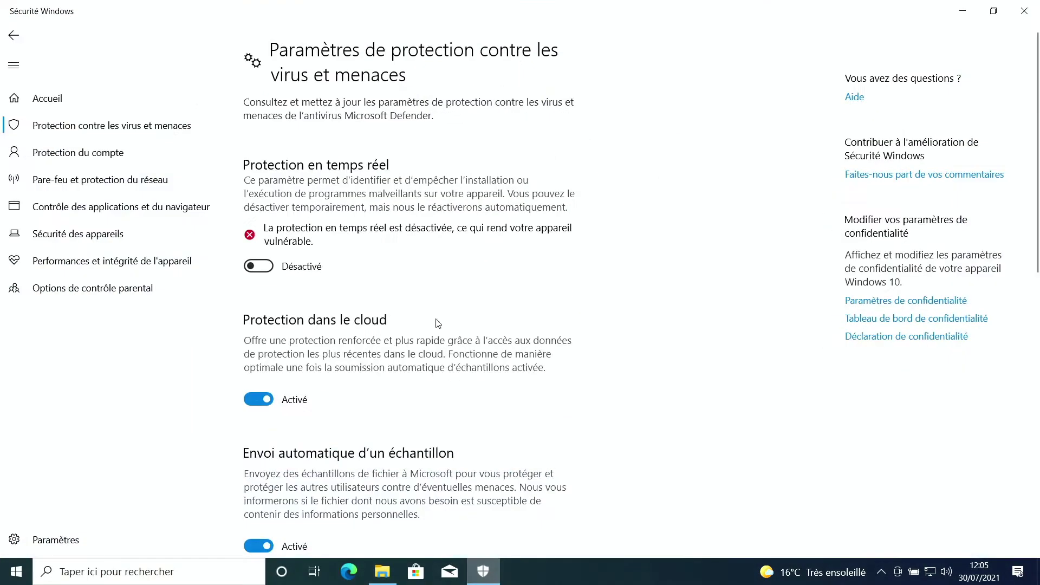
pyautogui.click(266, 265)
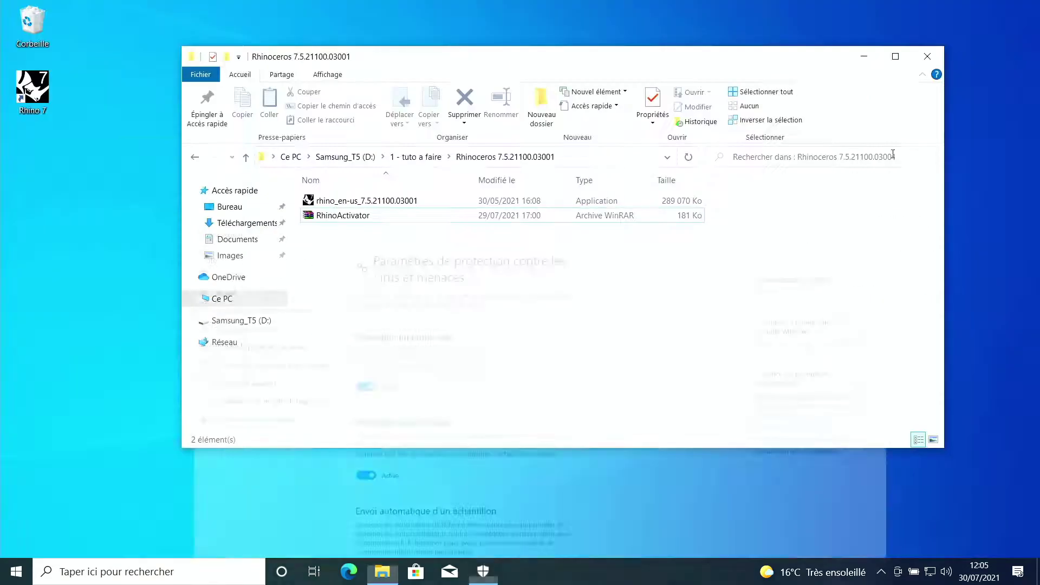
pyautogui.click(973, 9)
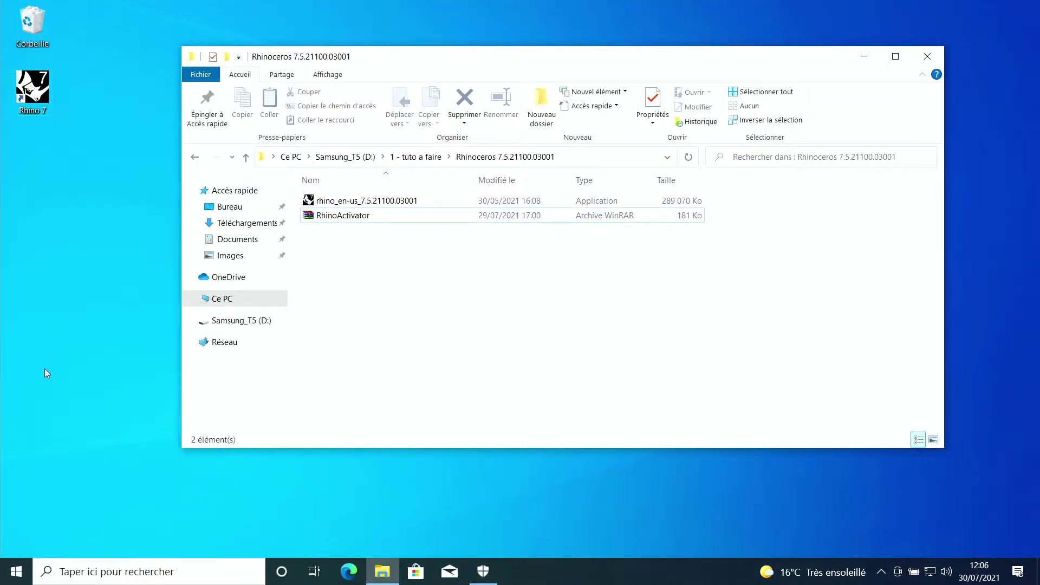
# Open the firewall and network protection page of Windows Security from the Windows update and security settings
pyautogui.click(16, 571)
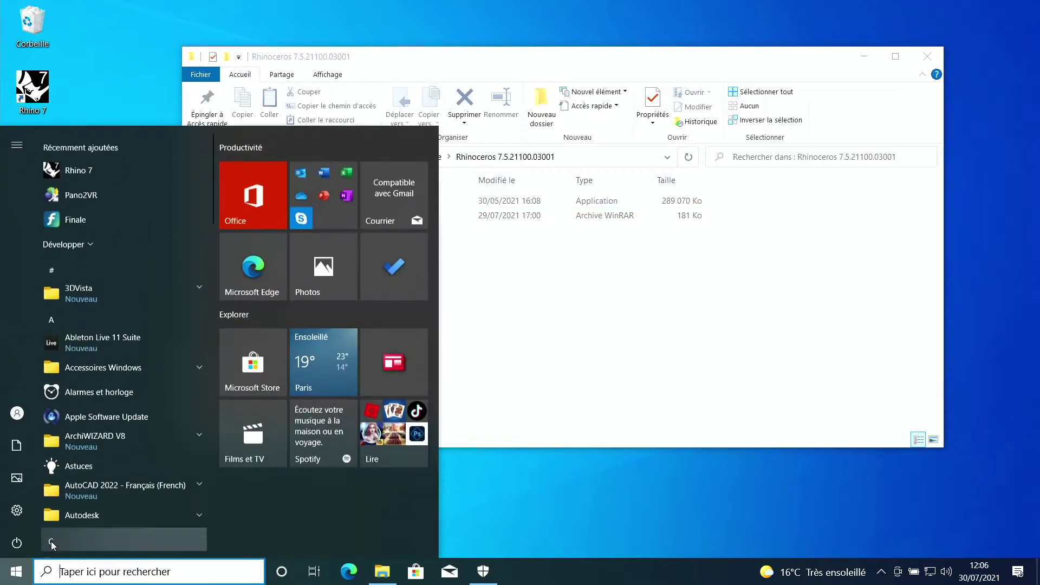
pyautogui.click(17, 509)
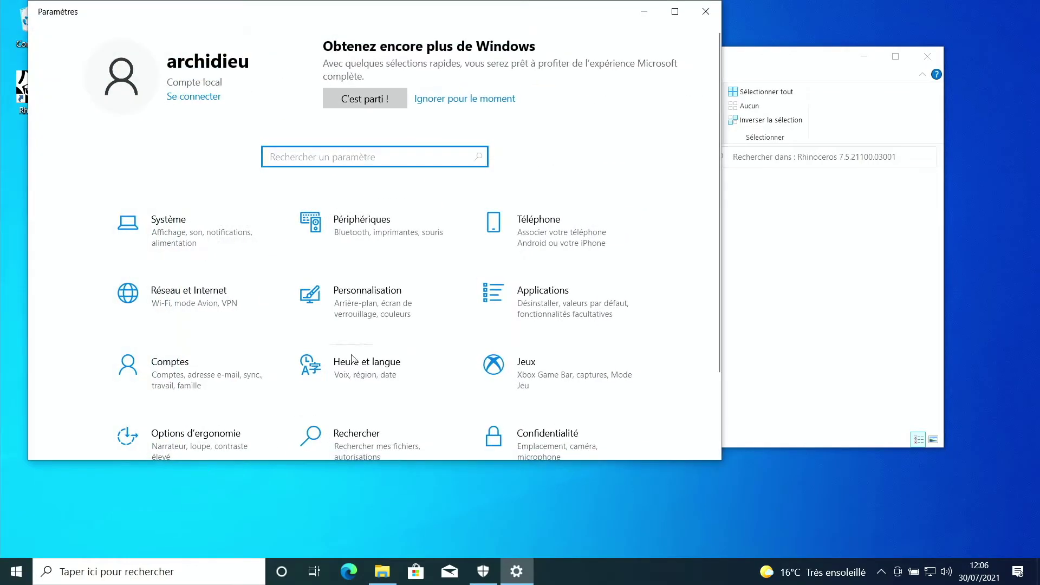
pyautogui.click(167, 422)
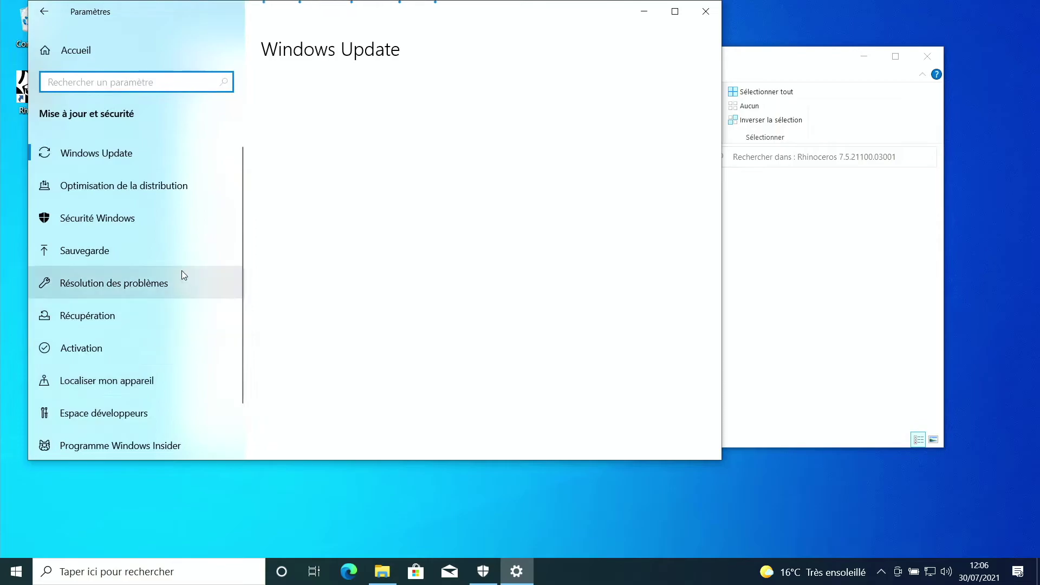
pyautogui.click(138, 229)
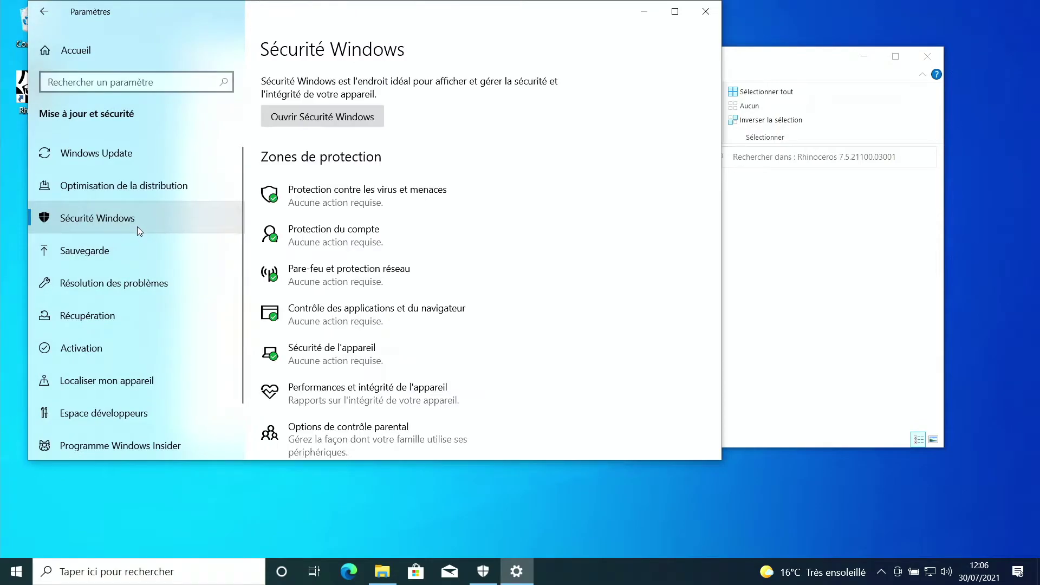
pyautogui.scroll(-5, 489, 293)
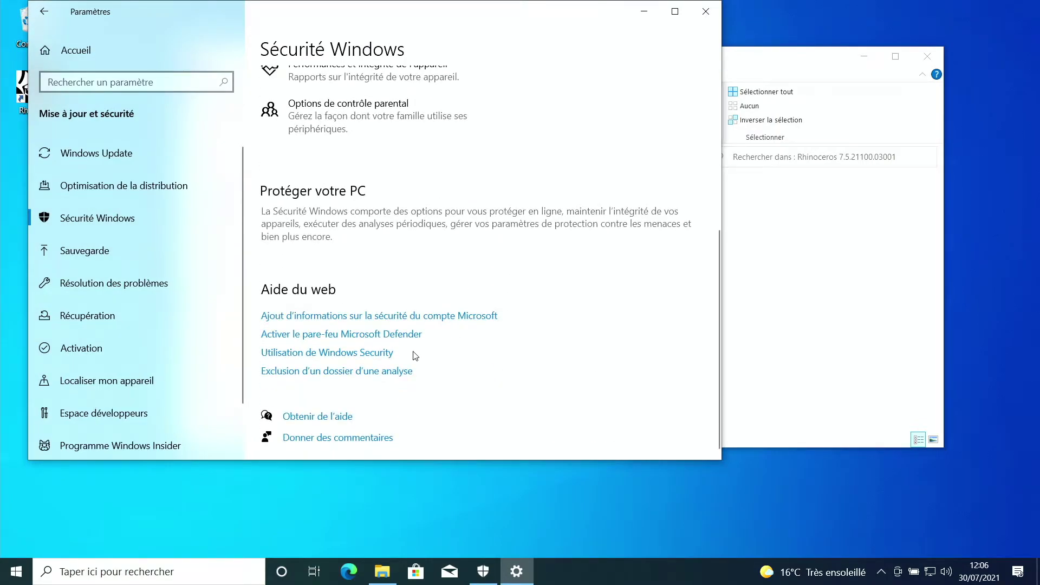
pyautogui.scroll(5, 386, 337)
pyautogui.click(360, 275)
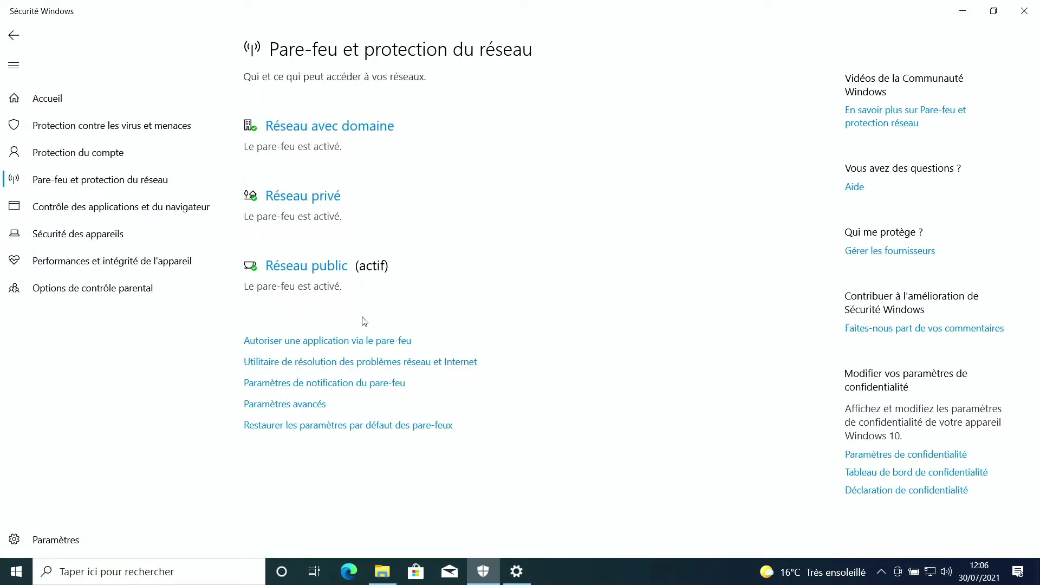
# Open the advanced settings of the Windows Defender firewall, authorising the change, and minimise the Settings window
pyautogui.click(296, 406)
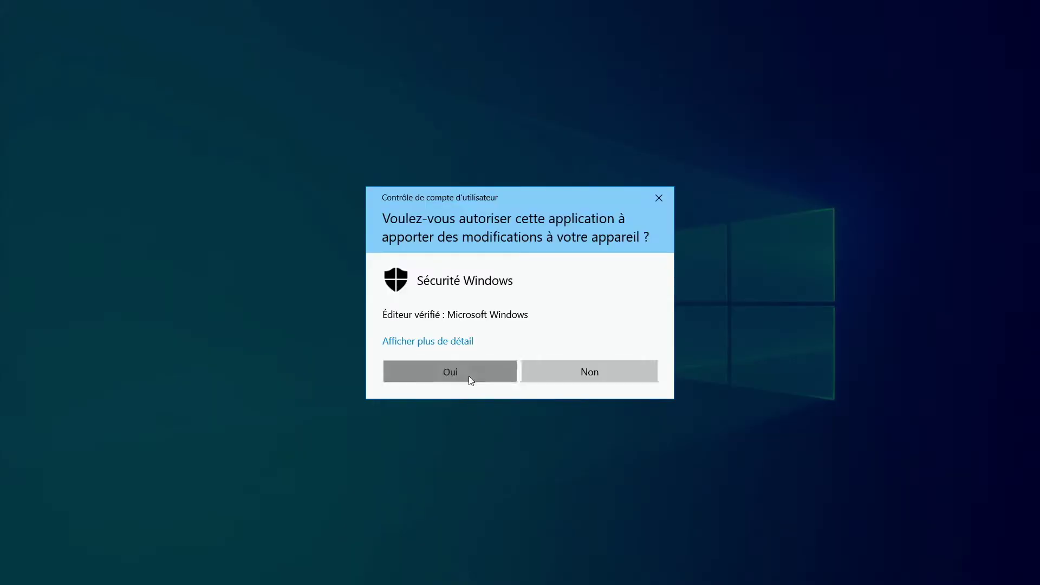
pyautogui.click(469, 376)
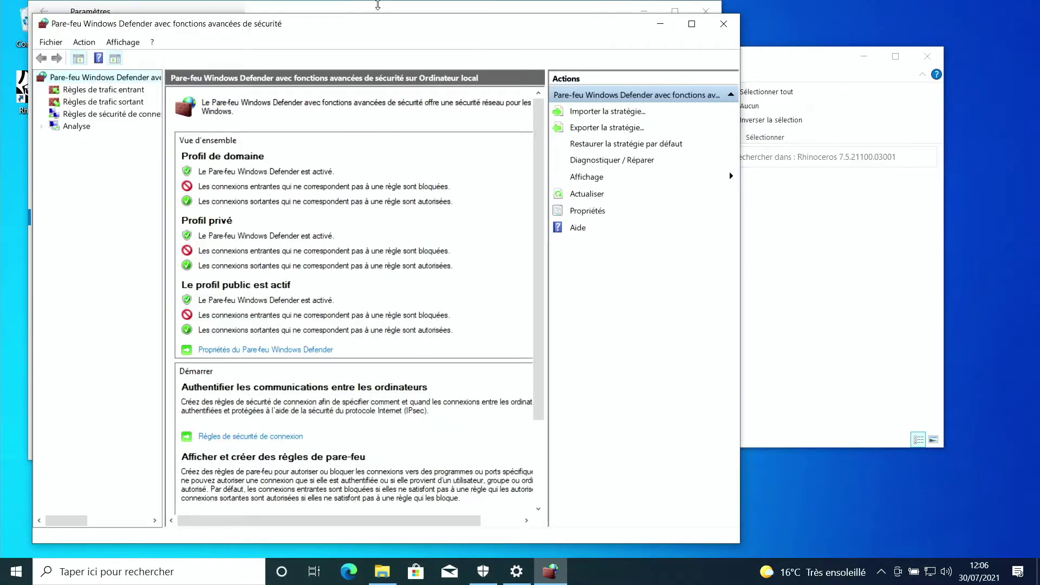
pyautogui.moveTo(389, 27); pyautogui.dragTo(648, 32)
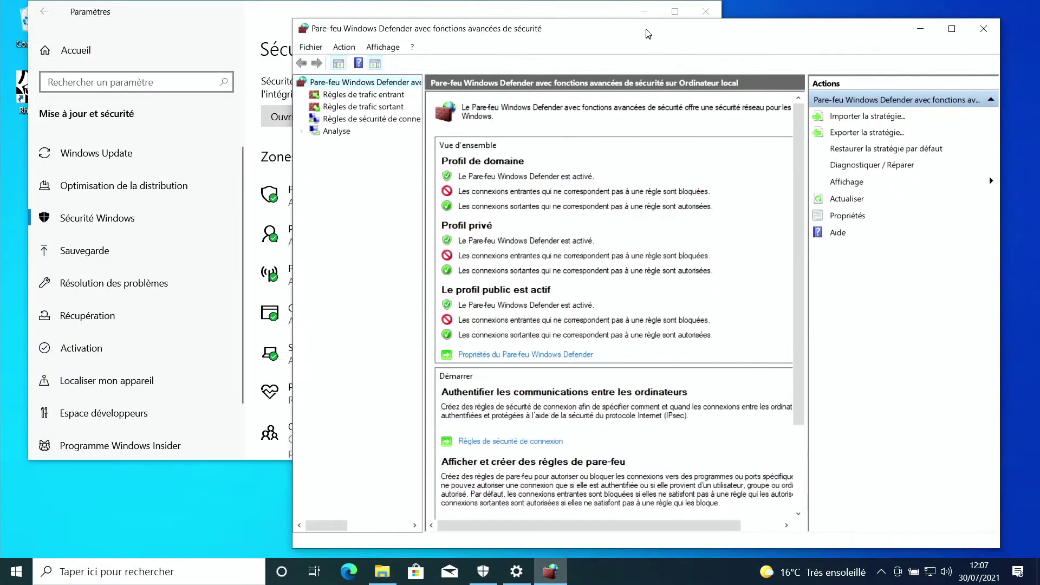
pyautogui.click(644, 11)
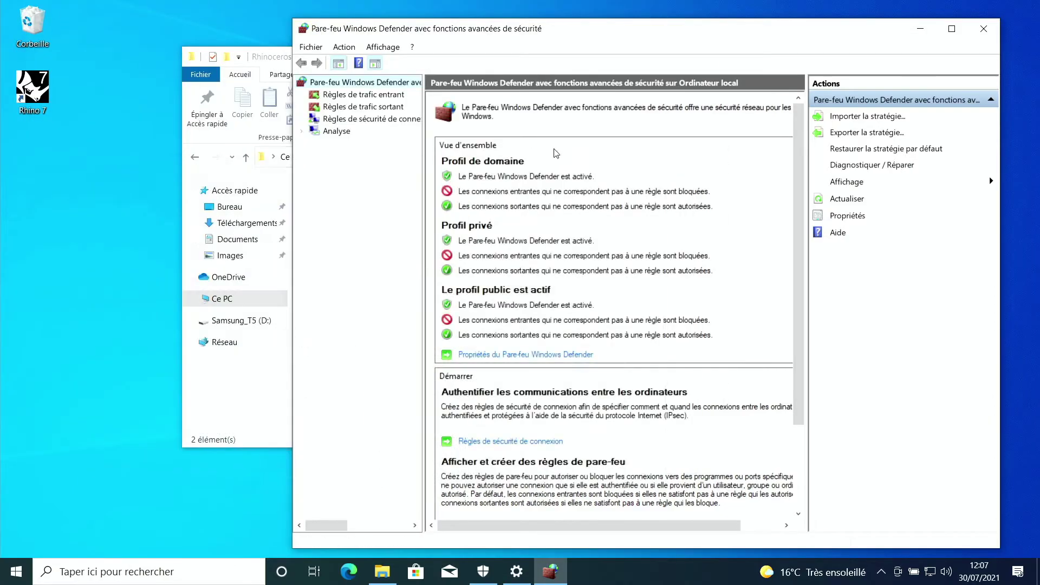
# Start a new inbound program rule in the firewall for Rhino.exe in the Rhino 7\System program folder
pyautogui.click(378, 101)
pyautogui.click(860, 120)
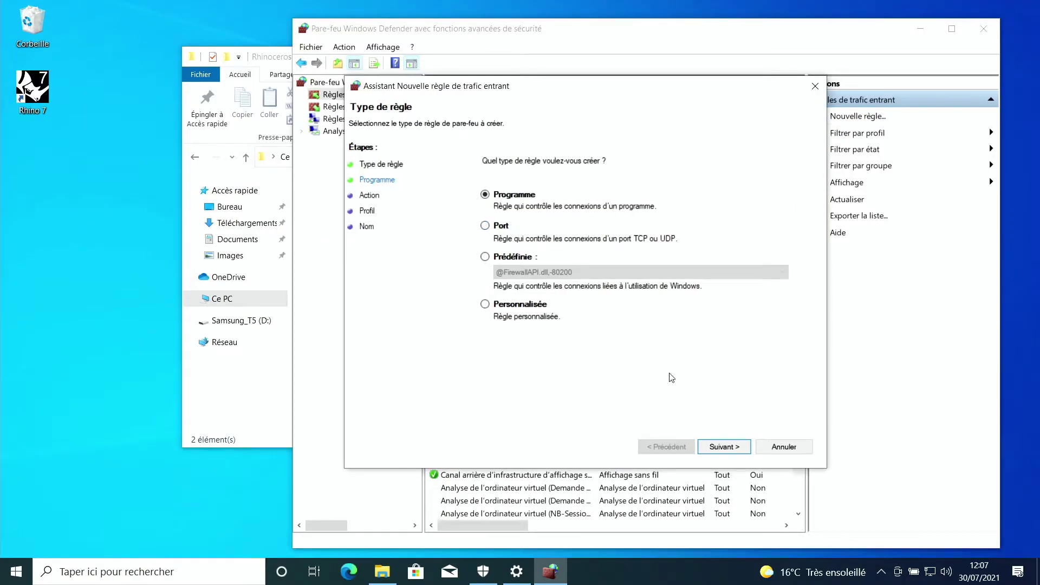
pyautogui.click(723, 448)
pyautogui.click(780, 248)
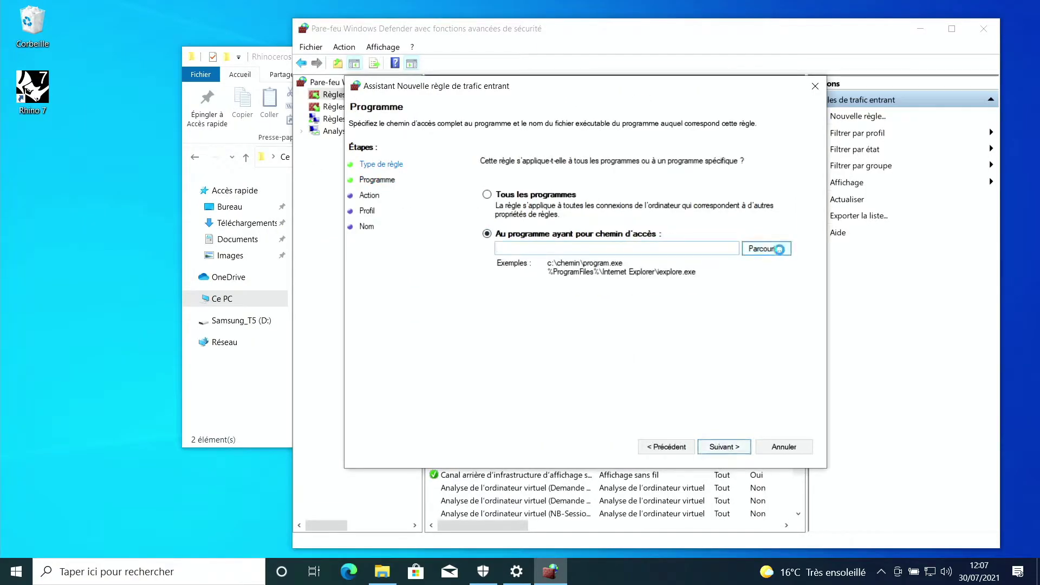
pyautogui.click(671, 304)
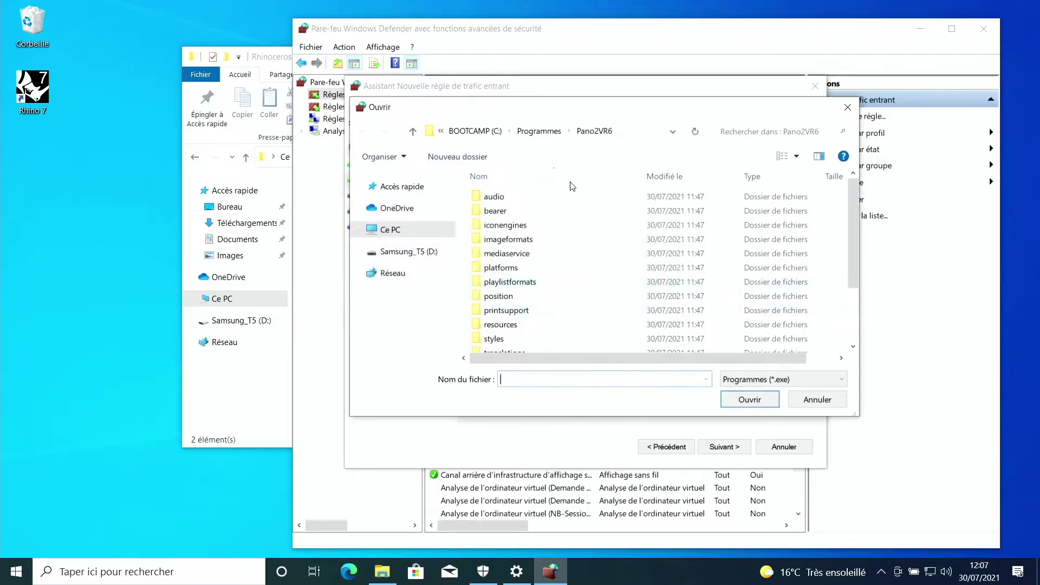
pyautogui.click(538, 132)
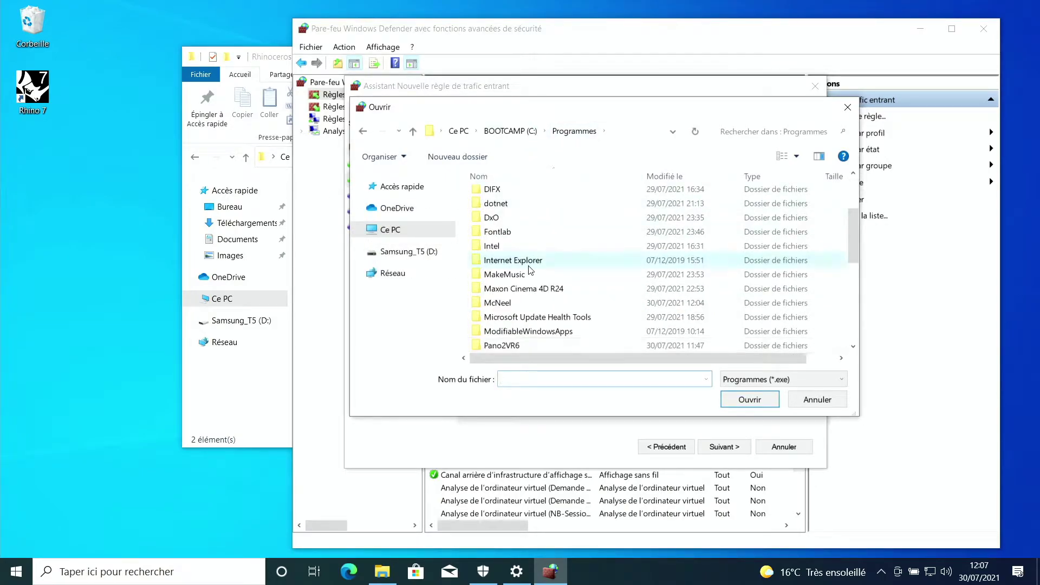
pyautogui.write('rh')
pyautogui.press('Return')
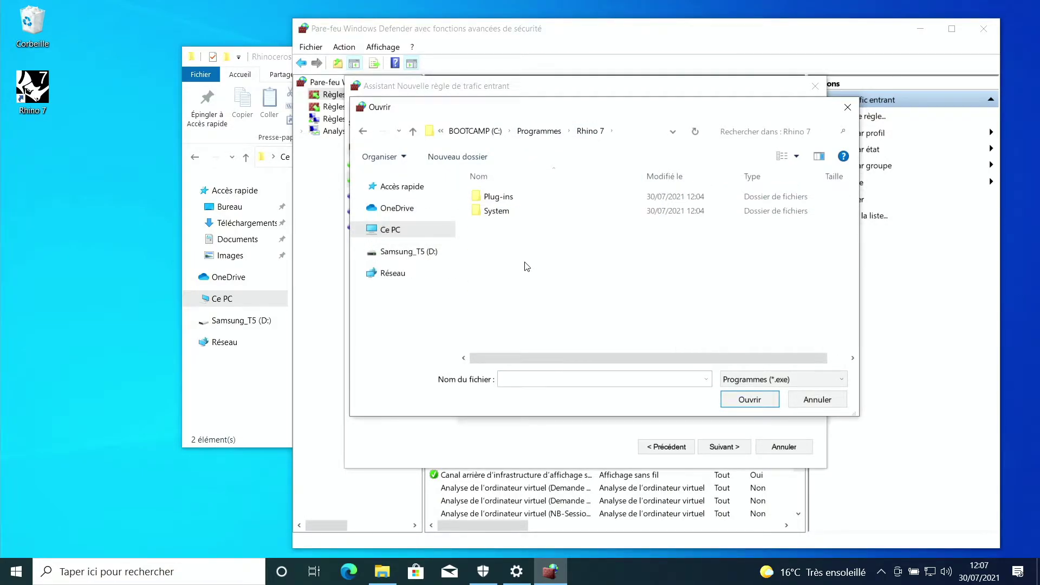
pyautogui.doubleClick(510, 216)
pyautogui.click(477, 226)
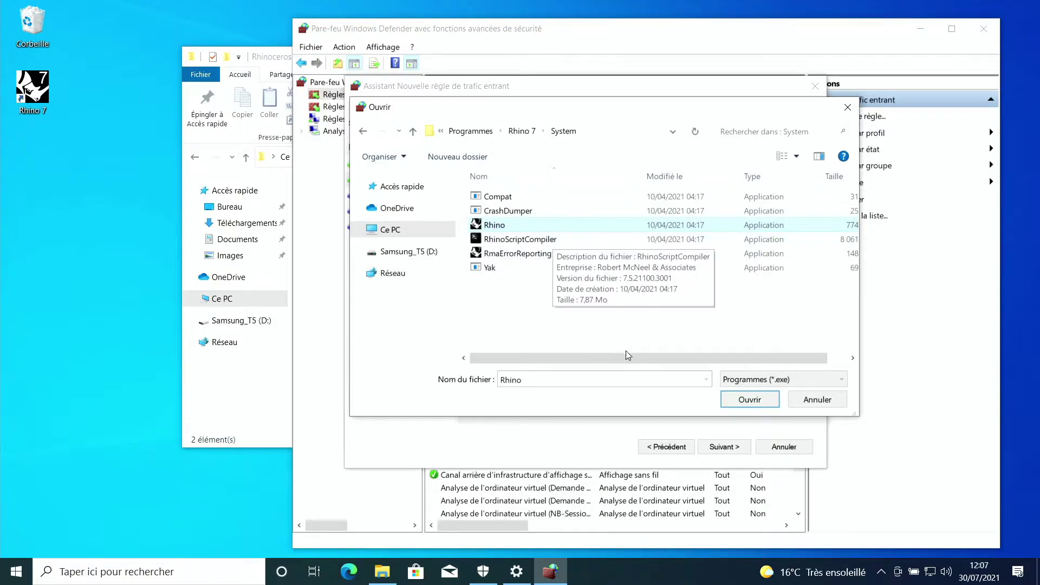
pyautogui.click(749, 400)
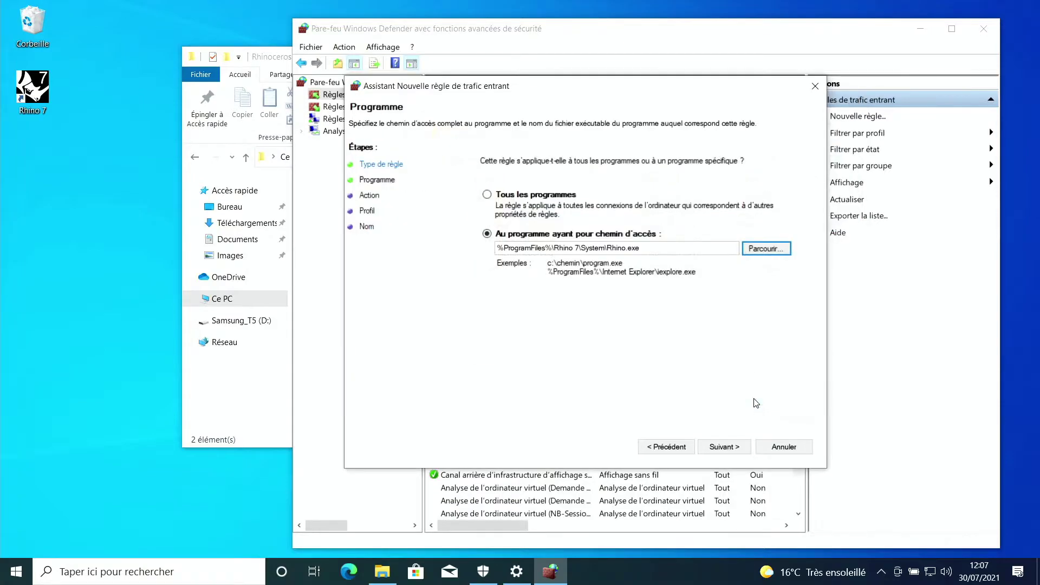
# Set the inbound rule to block the connection for the domain, private and public profiles, and finish it with the name Rhino7.5
pyautogui.click(722, 446)
pyautogui.click(508, 294)
pyautogui.click(718, 448)
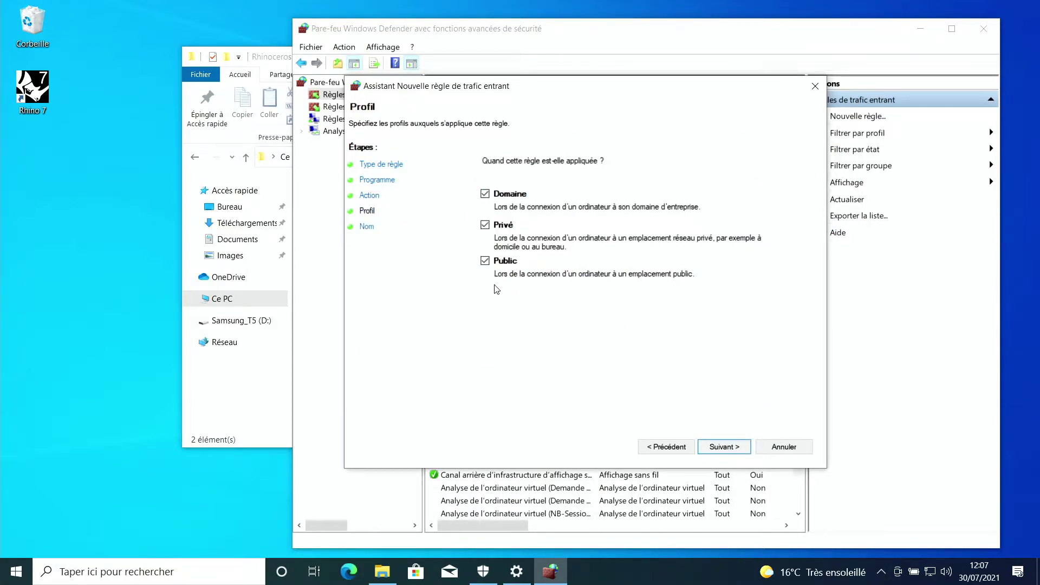
pyautogui.click(739, 447)
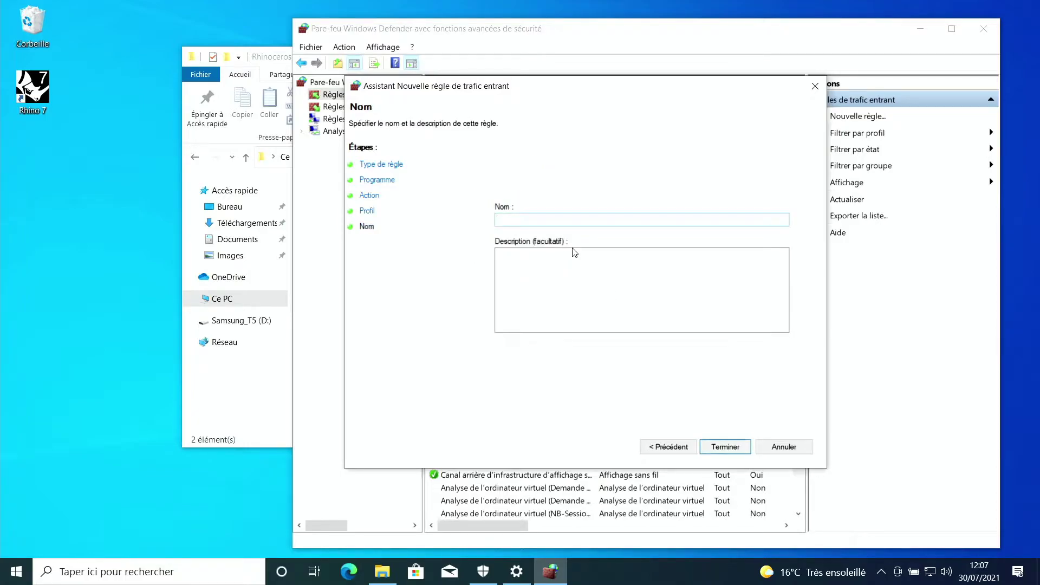
pyautogui.write('Rhin')
pyautogui.write('oceros 7.')
pyautogui.write('5')
pyautogui.hotkey('alt', 'Tab')
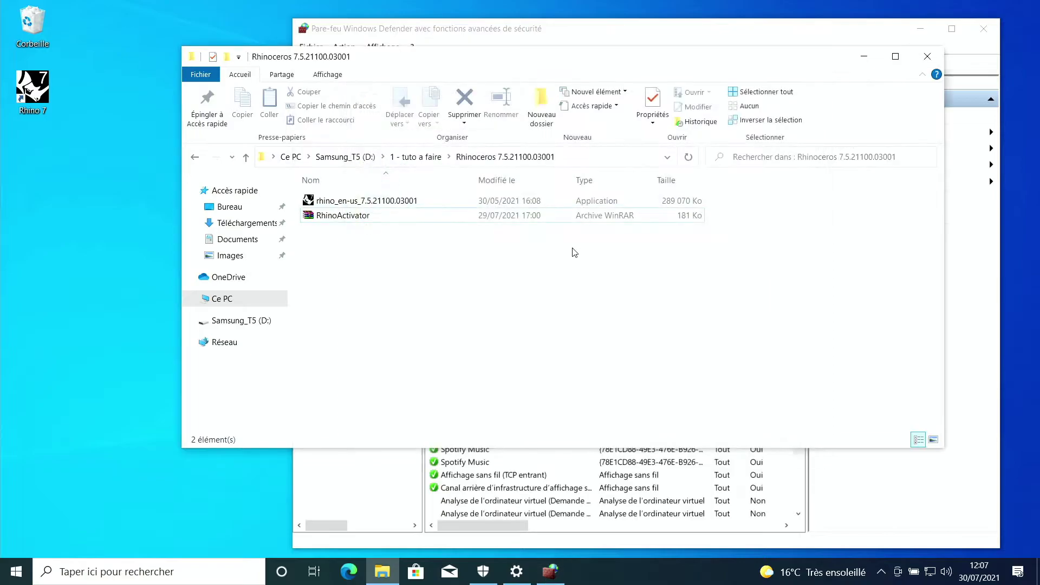
pyautogui.click(748, 30)
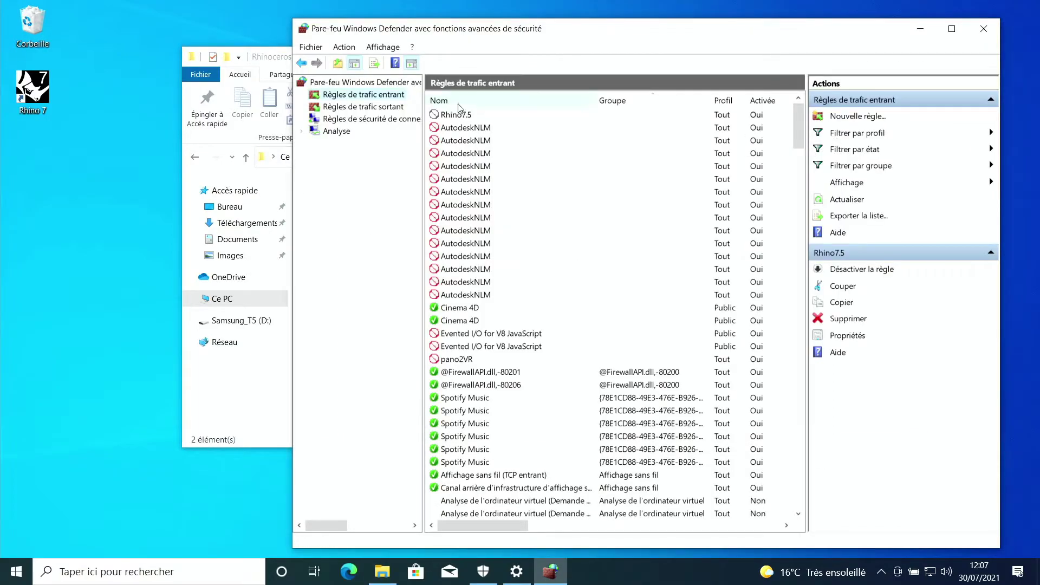
# Start a new outbound program rule in the firewall for Rhino.exe in the Rhino 7\System folder
pyautogui.click(381, 108)
pyautogui.click(858, 118)
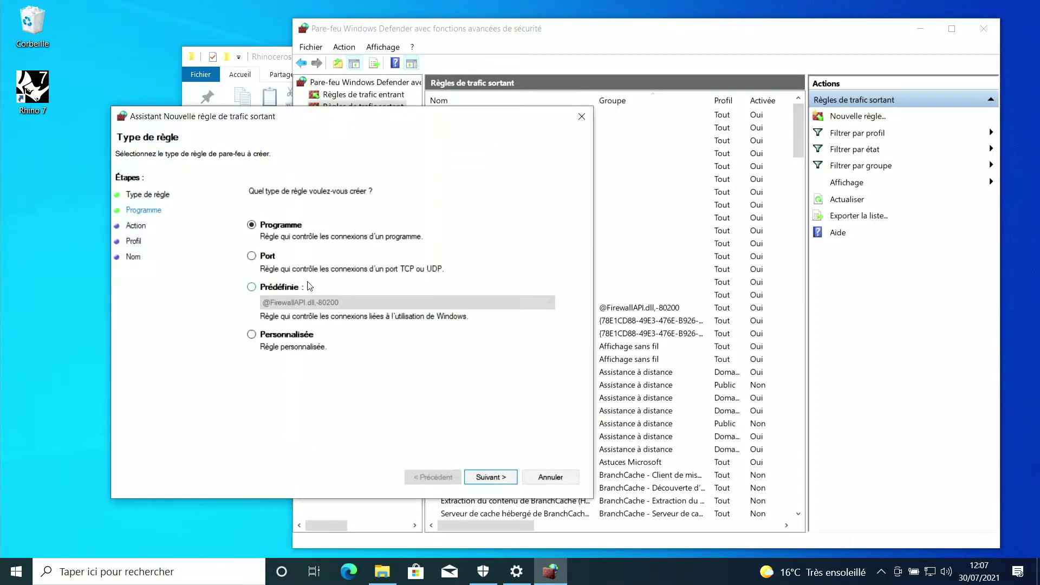
pyautogui.click(490, 477)
pyautogui.click(550, 279)
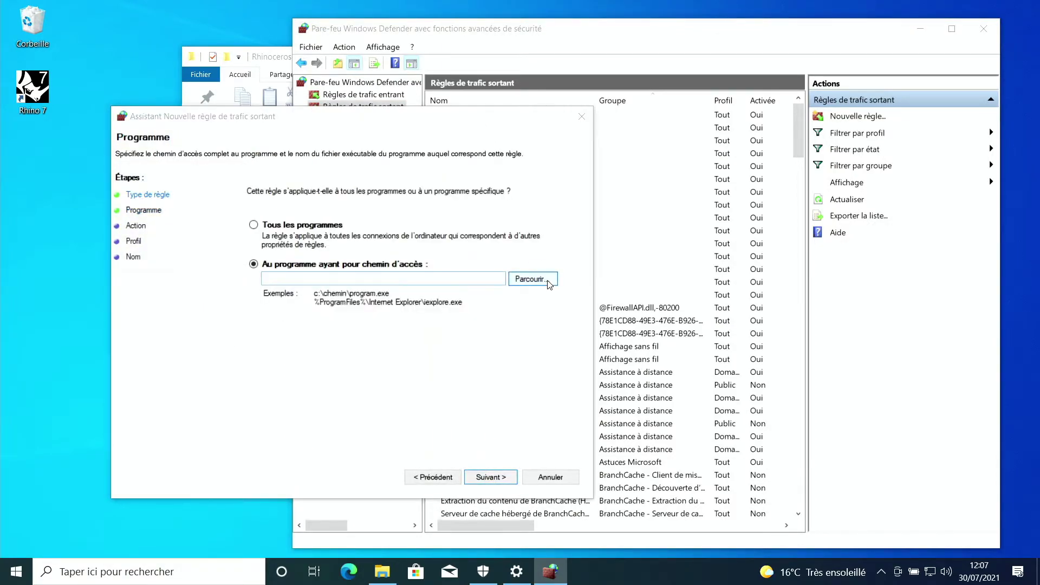
pyautogui.click(673, 303)
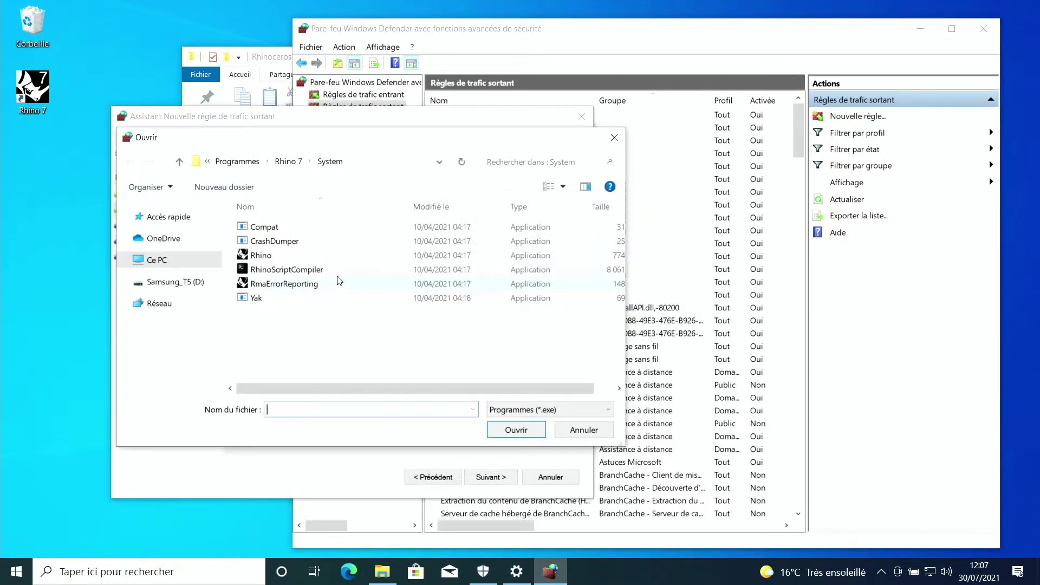
pyautogui.doubleClick(300, 259)
pyautogui.click(496, 482)
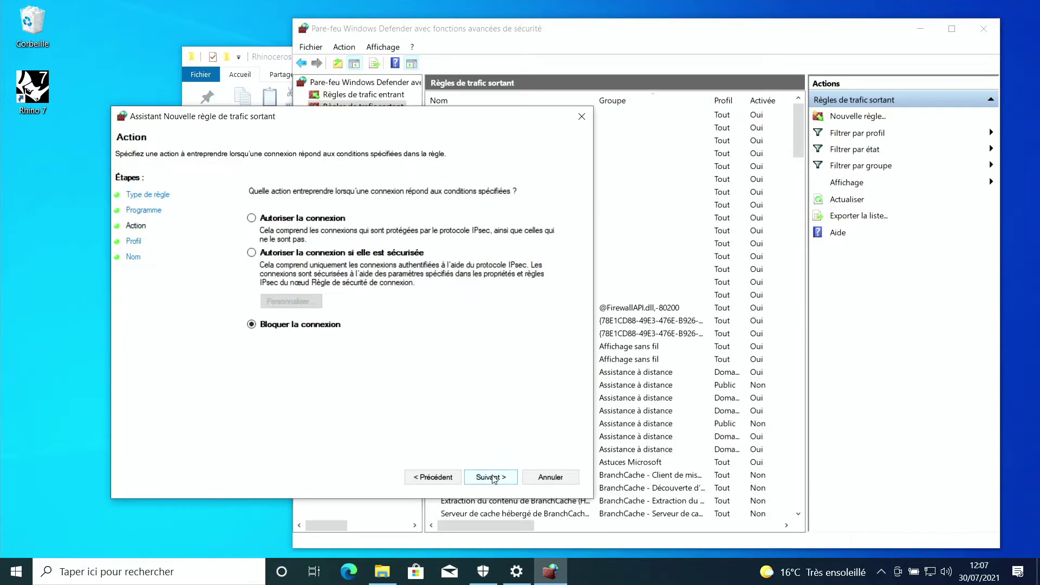
# Finish the outbound rule as a connection block on all profiles, named RHino7.5, and close the firewall window
pyautogui.click(491, 477)
pyautogui.click(493, 477)
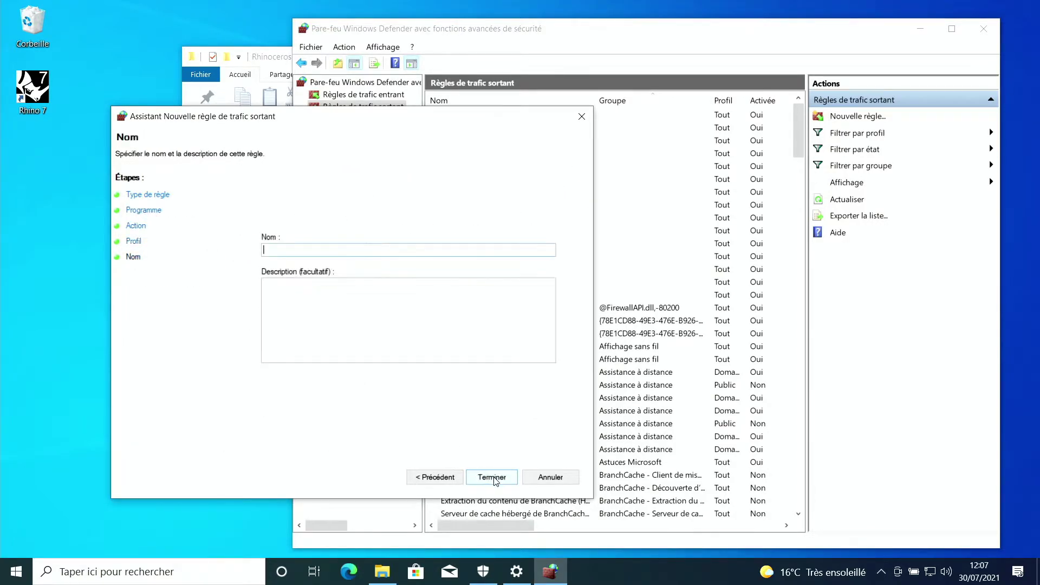
pyautogui.write('RHino7.5')
pyautogui.click(491, 476)
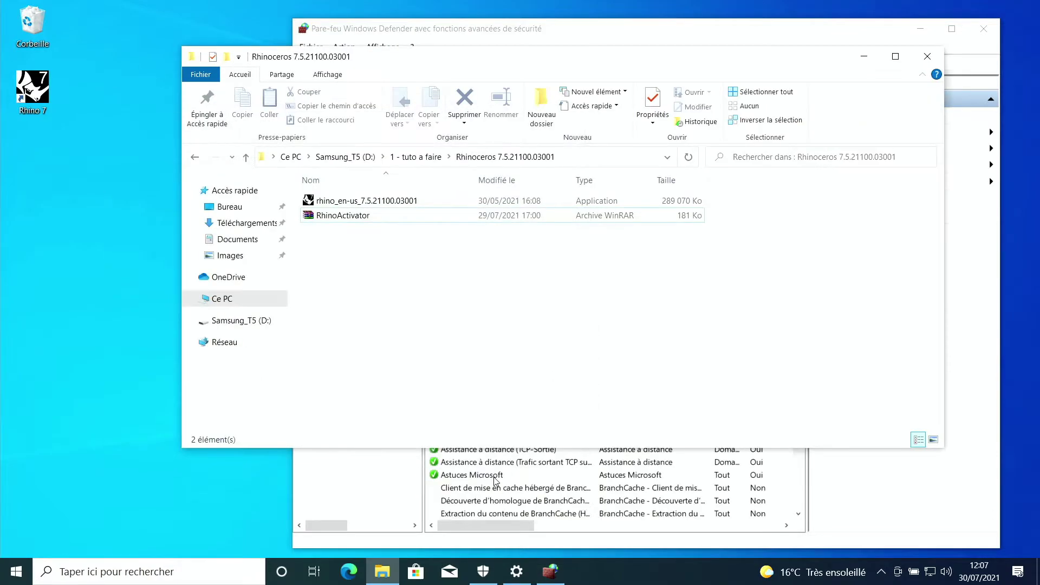
pyautogui.click(880, 36)
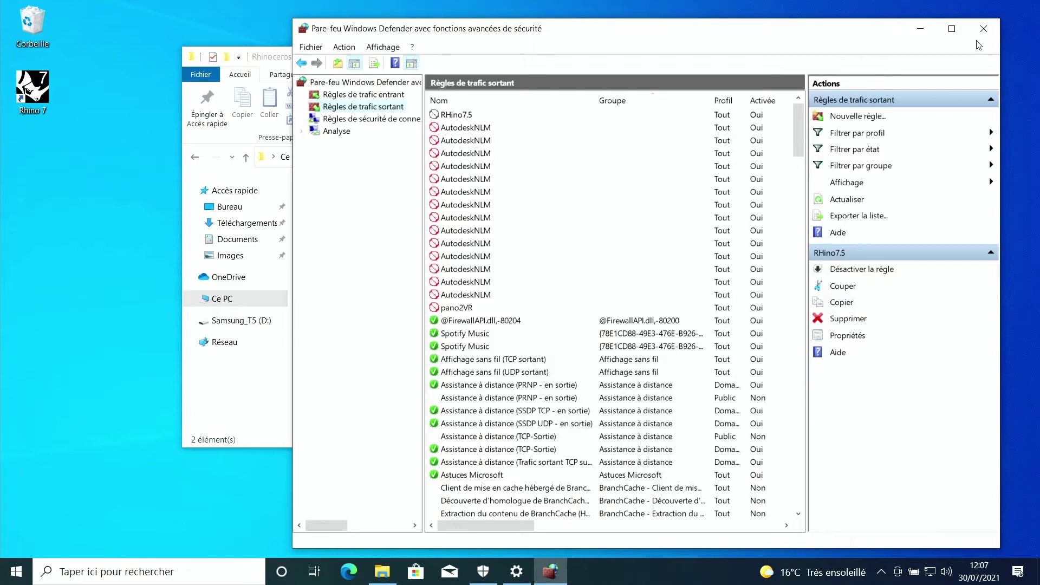
pyautogui.click(982, 28)
# Launch Rhino 7 from the desktop and check the License, Open, Recent and New pages of its start window
pyautogui.click(96, 128)
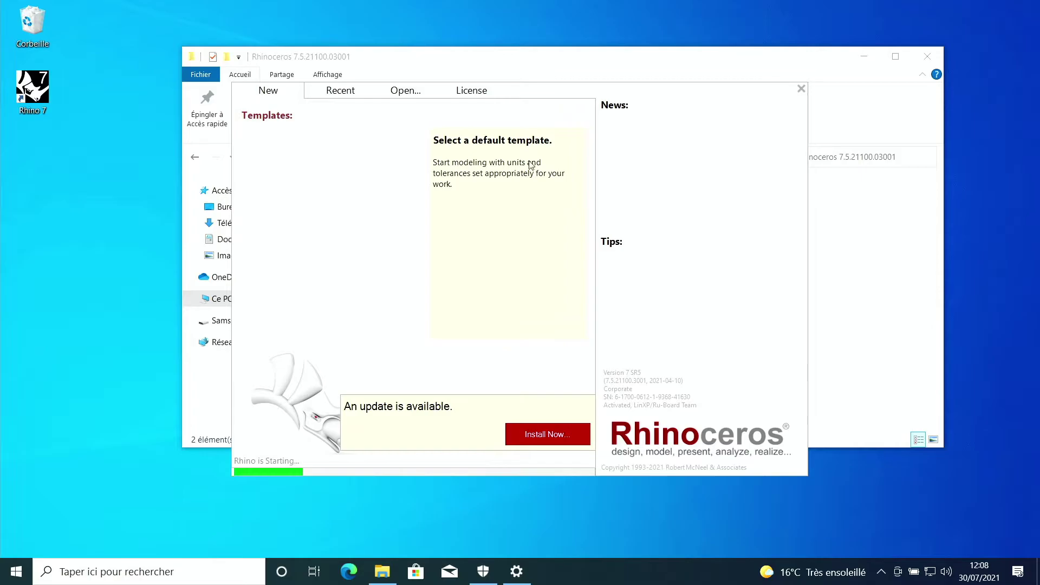
pyautogui.click(482, 97)
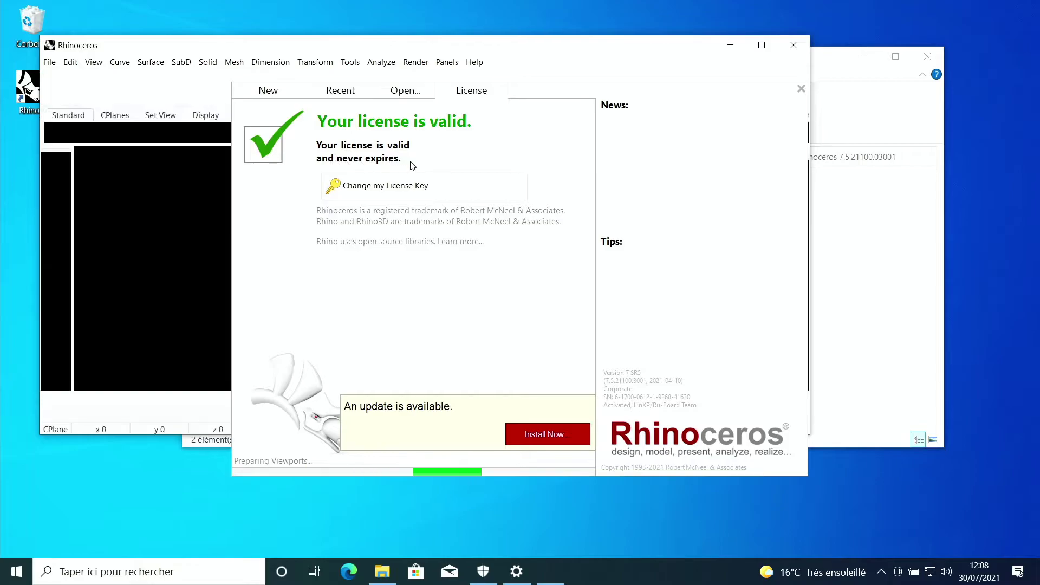
pyautogui.click(407, 92)
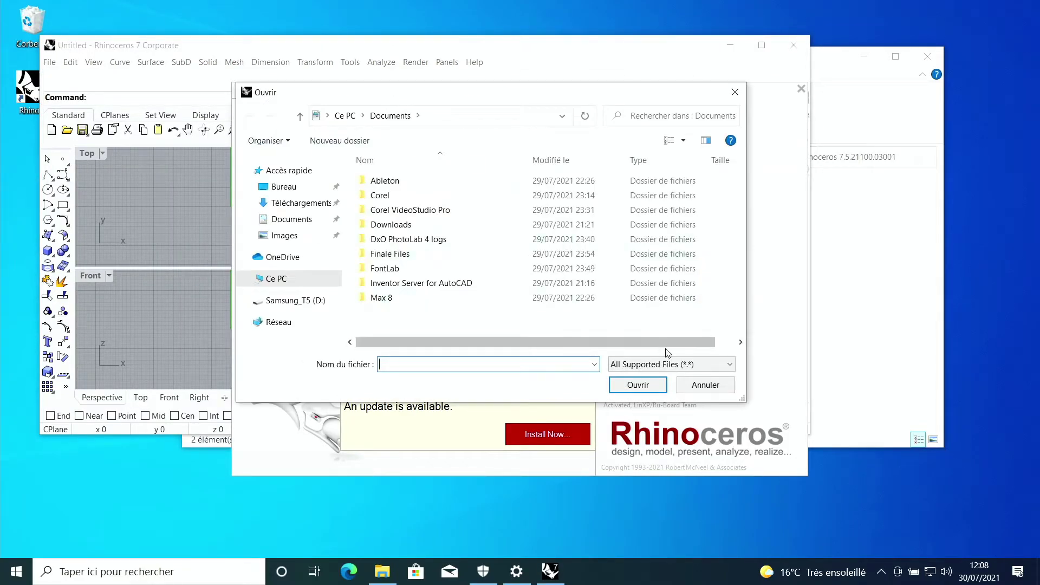
pyautogui.click(705, 385)
pyautogui.click(347, 92)
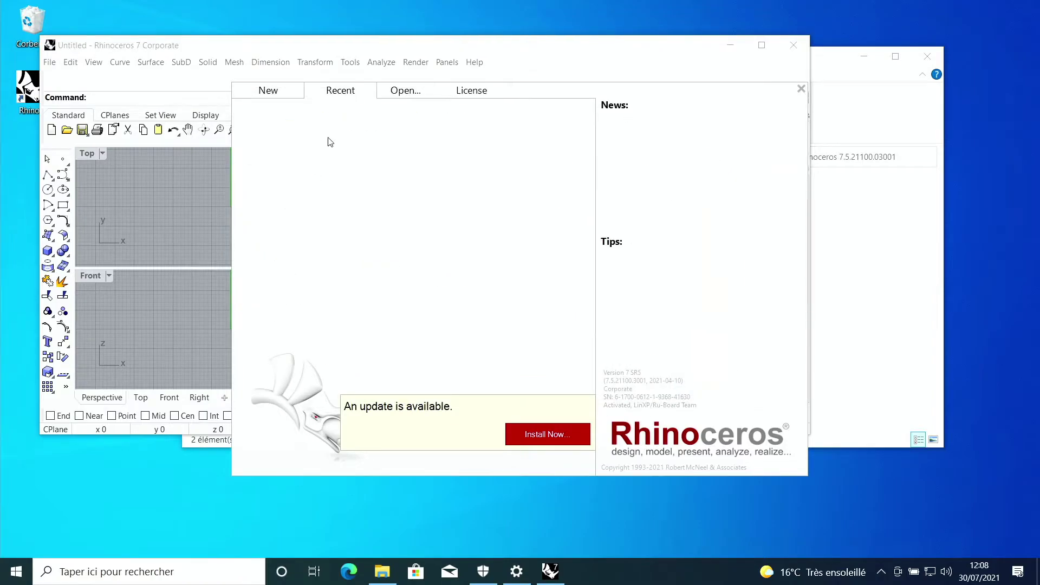
pyautogui.click(261, 92)
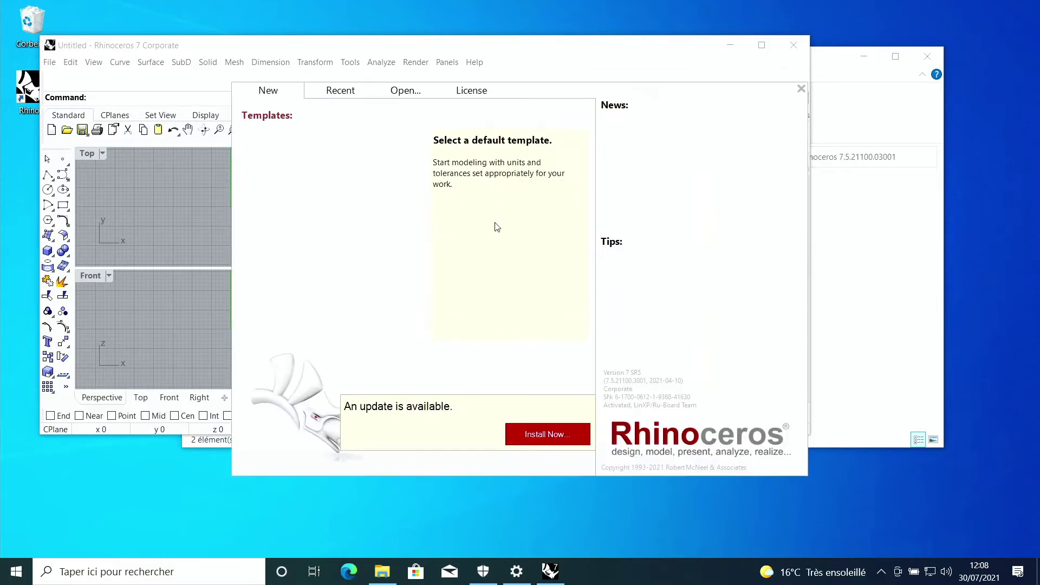
# Close the Rhino start window and maximise the main window with its empty untitled model
pyautogui.click(801, 89)
pyautogui.doubleClick(553, 47)
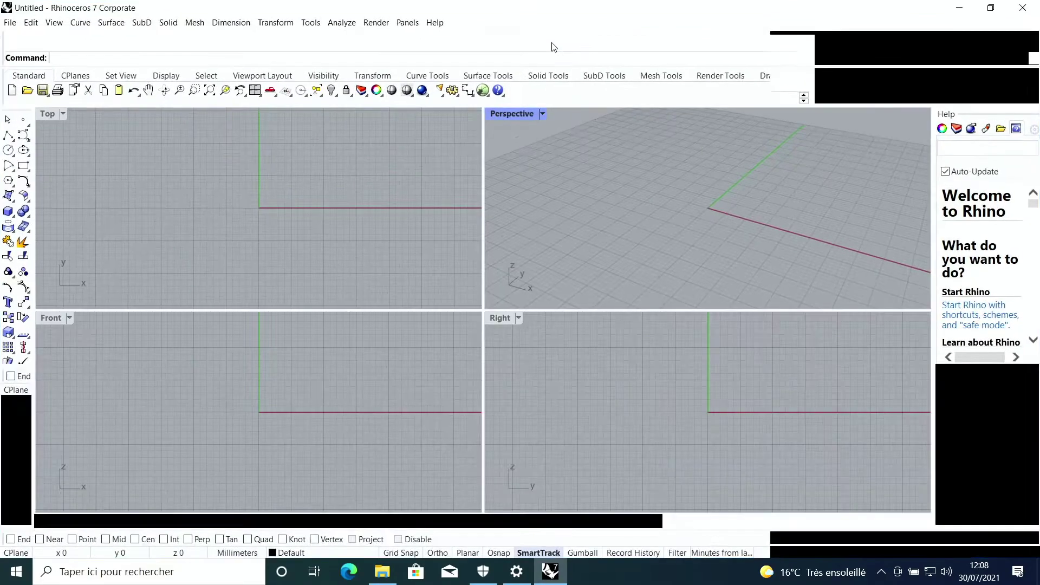
pyautogui.scroll(-5, 654, 216)
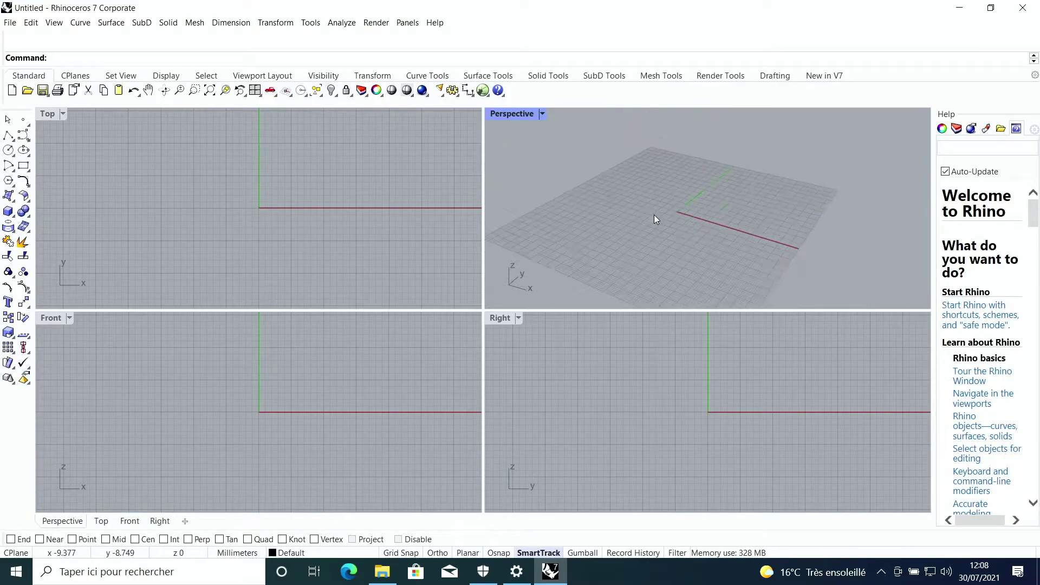
pyautogui.scroll(2, 291, 221)
pyautogui.scroll(-3, 290, 225)
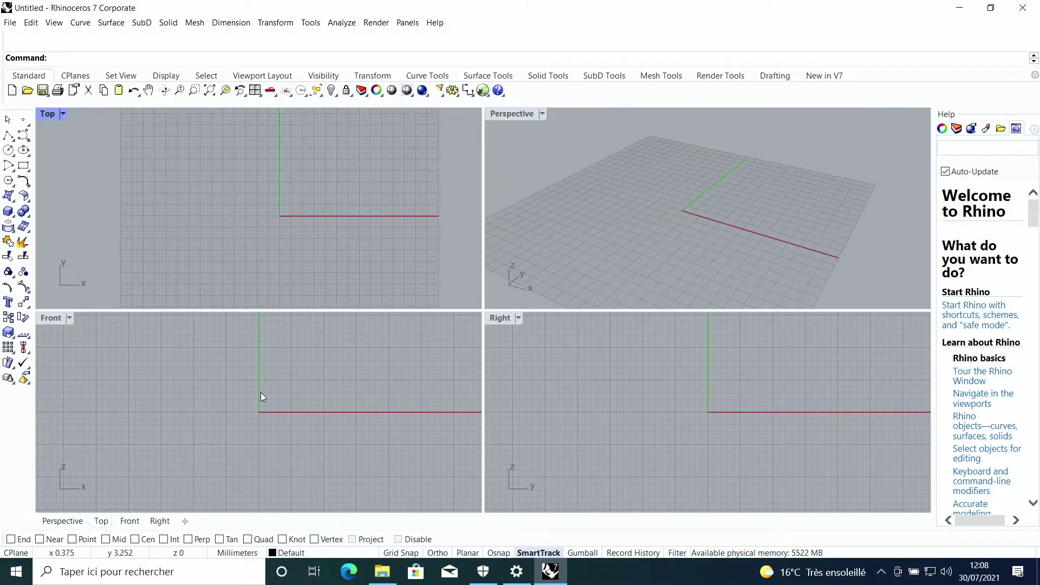
pyautogui.scroll(-1, 262, 396)
pyautogui.moveTo(695, 257); pyautogui.dragTo(793, 231)
pyautogui.middleClick(715, 217)
pyautogui.moveTo(651, 204); pyautogui.dragTo(568, 207)
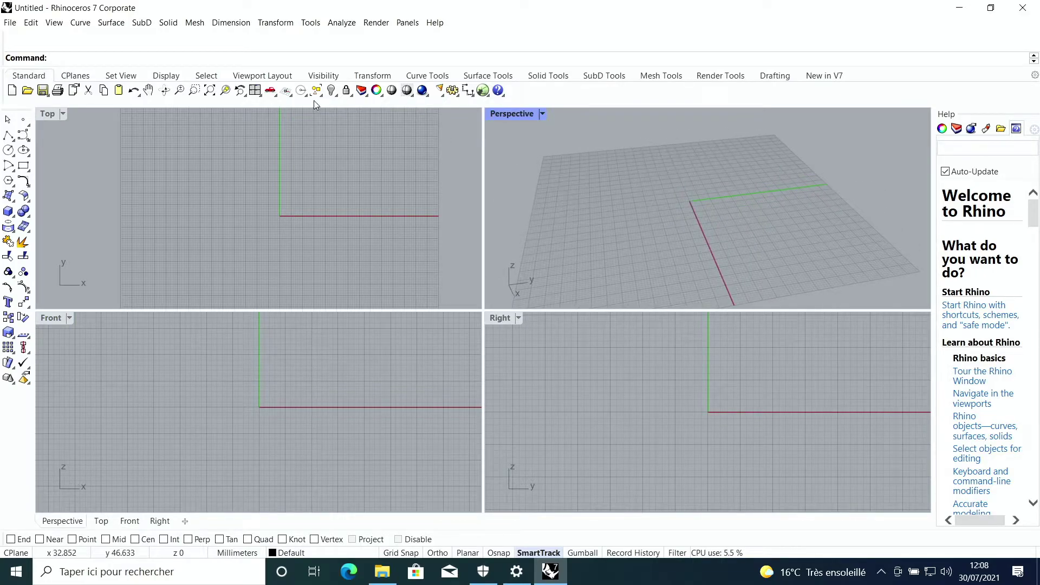
# Open the About Rhino window, check the licence status on its License page, and close it
pyautogui.click(434, 22)
pyautogui.click(476, 234)
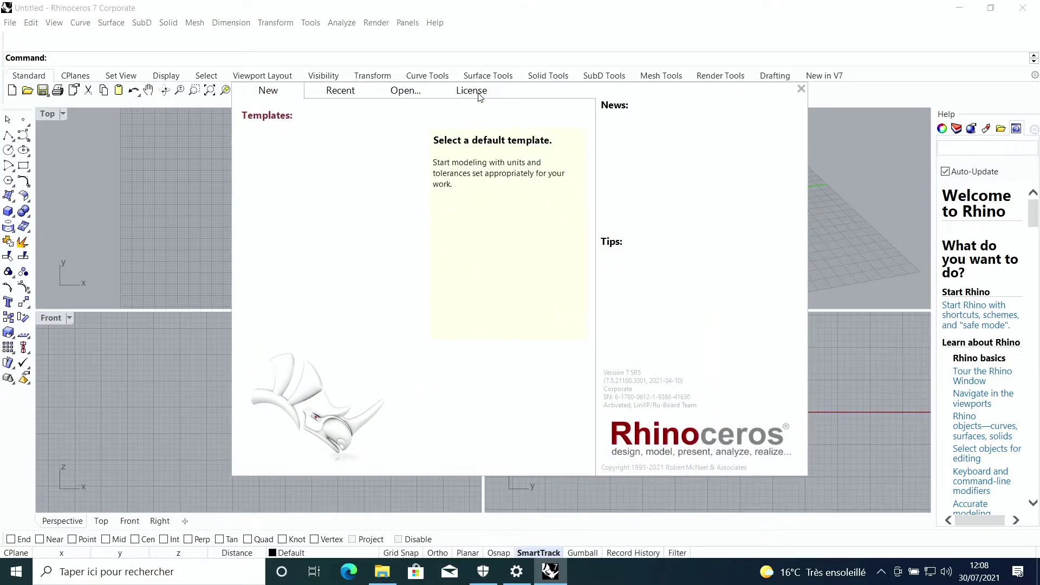
pyautogui.click(478, 95)
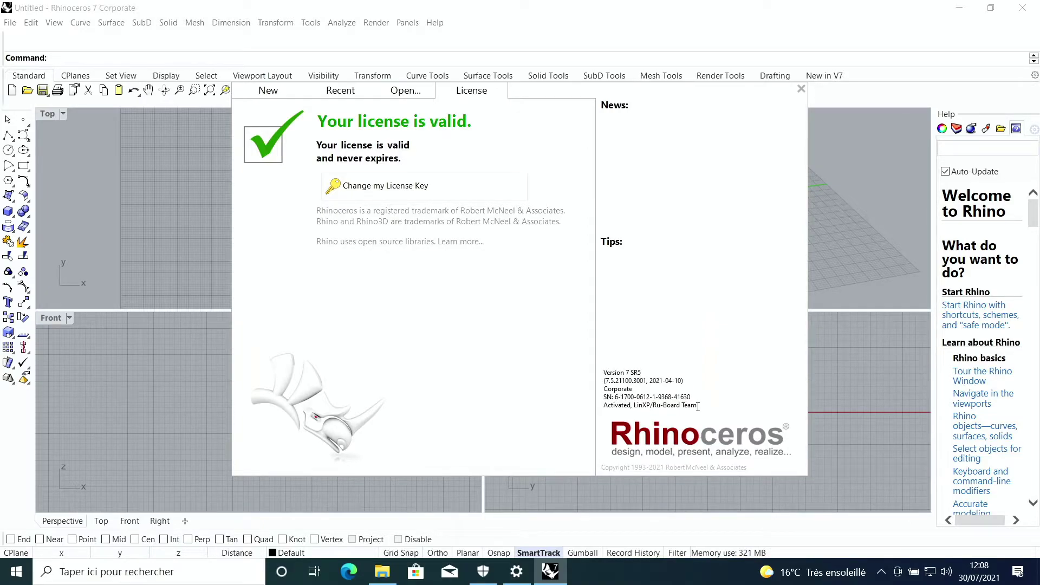
pyautogui.click(801, 88)
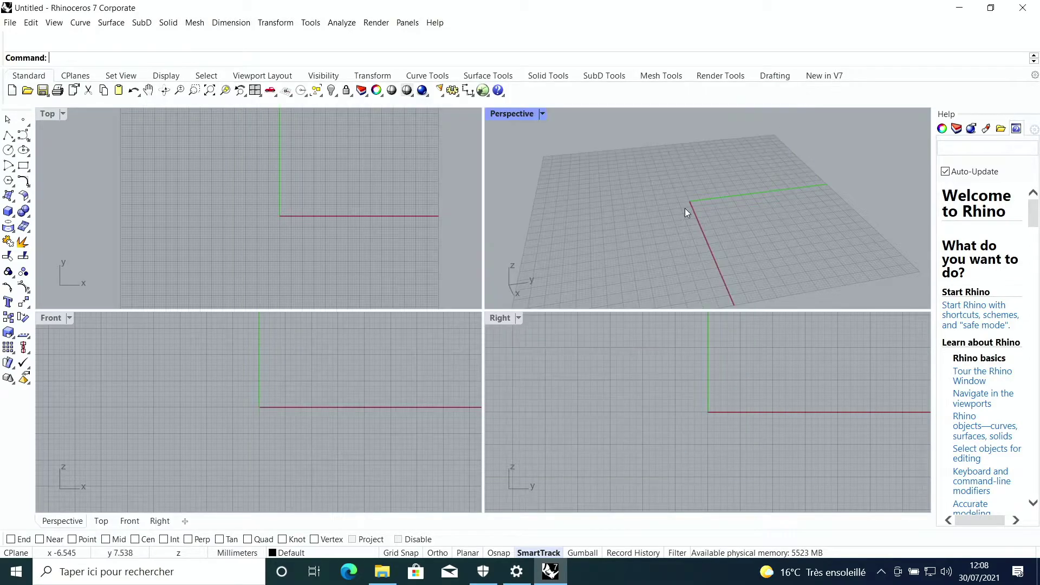
# Close Rhino and decline installing the available update
pyautogui.moveTo(749, 222); pyautogui.dragTo(817, 215)
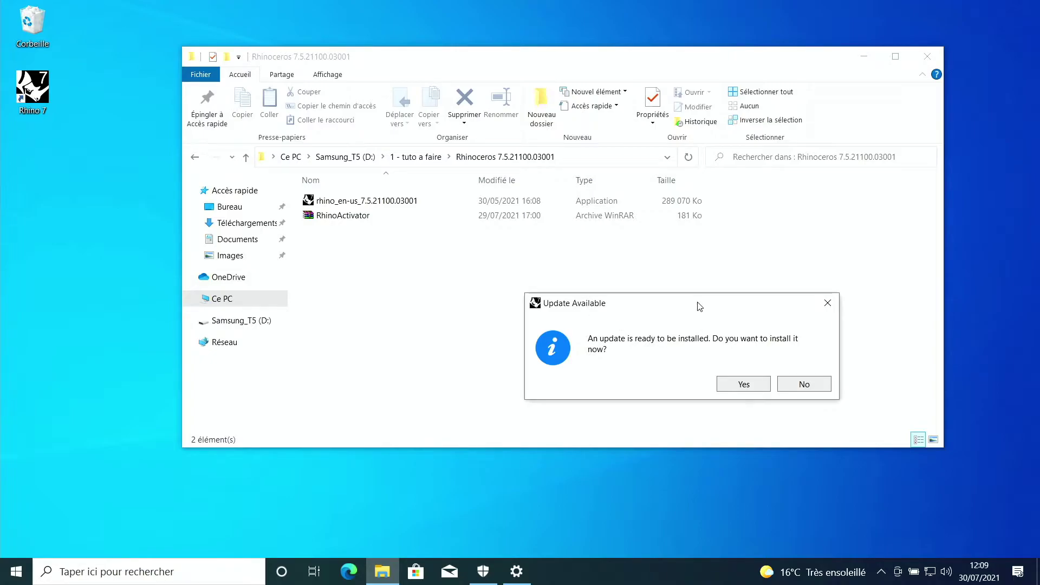
pyautogui.moveTo(697, 306); pyautogui.dragTo(552, 271)
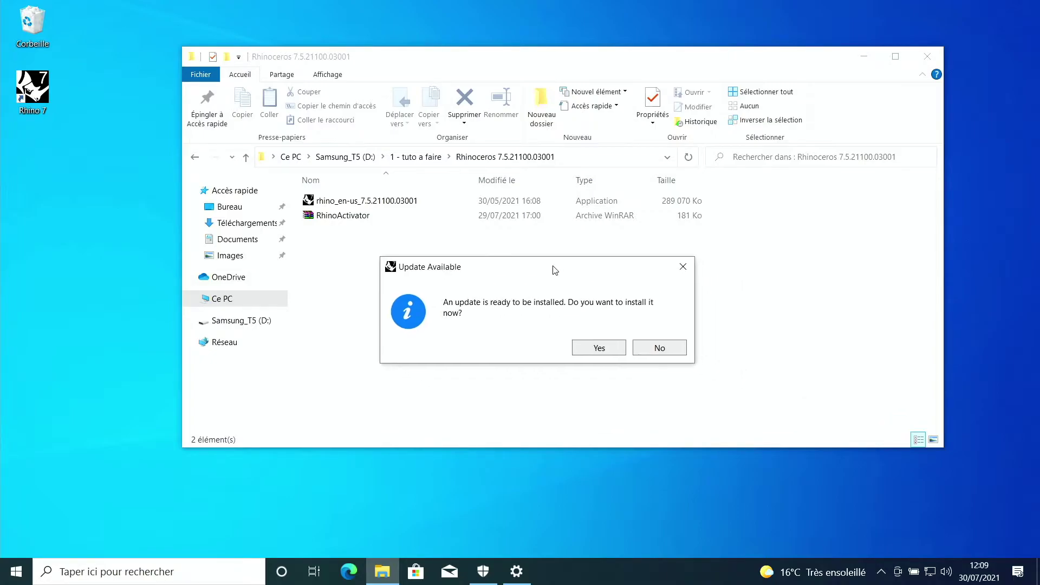
pyautogui.click(659, 348)
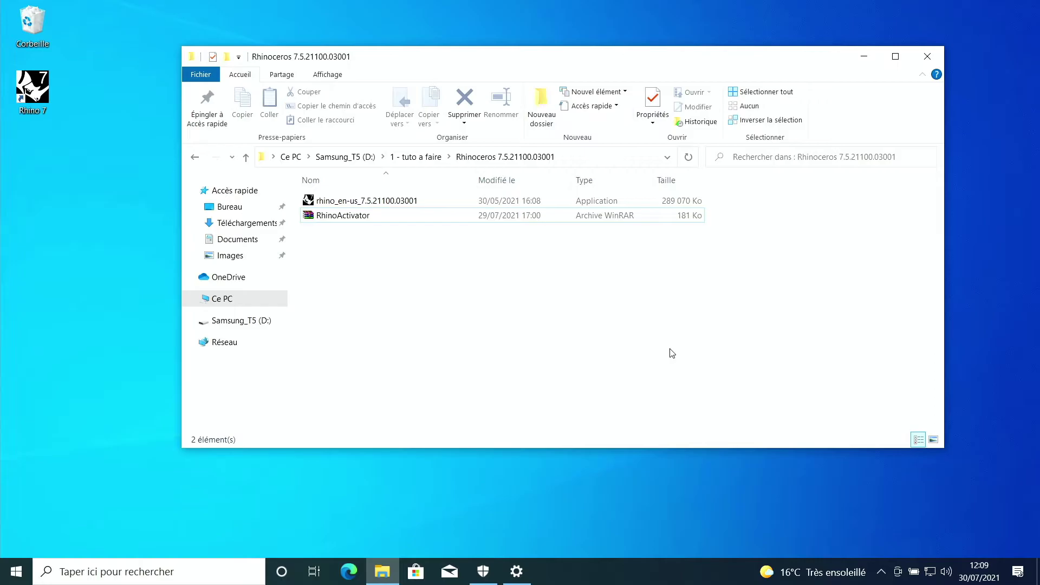